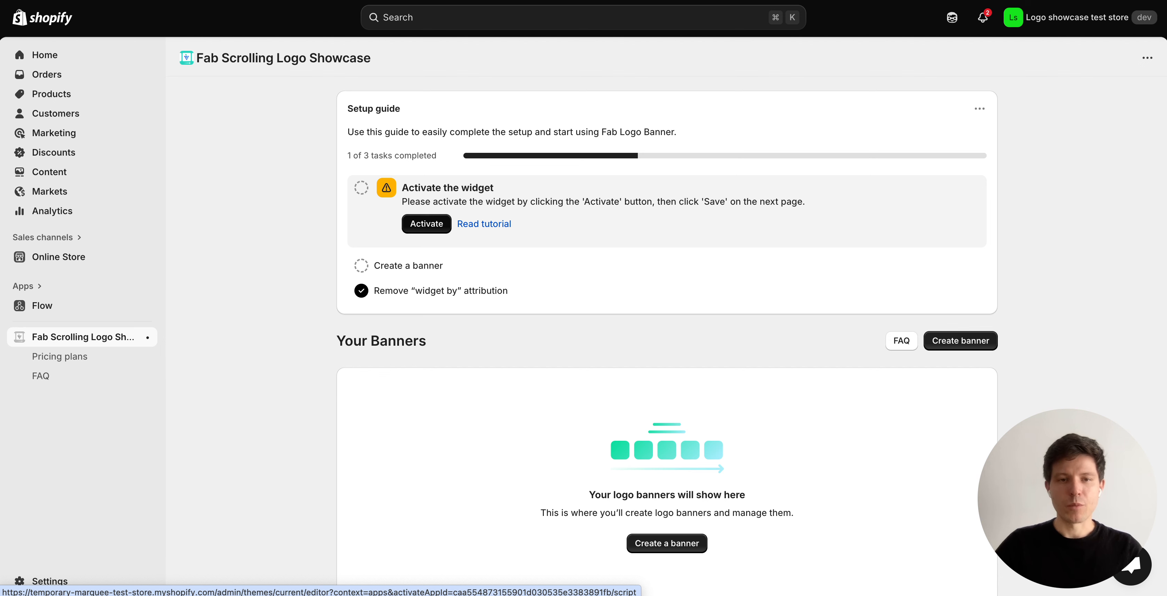
Turn on the Fab Logo Banner app embed, save the theme, and return to the app.
{"action": "left_click", "coordinate": [426, 224]}
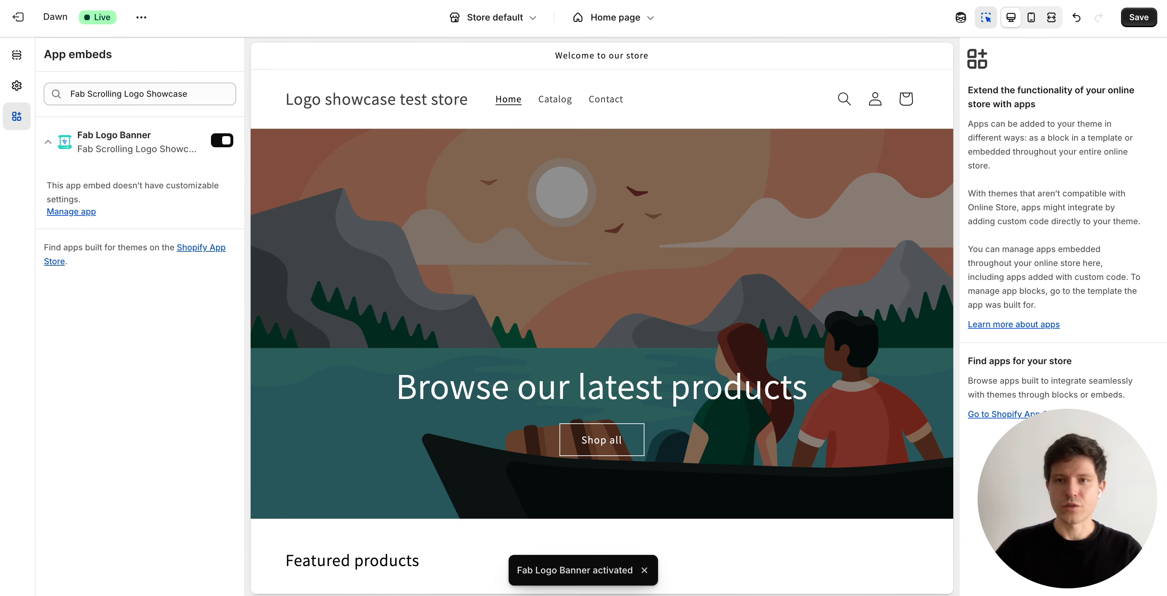
{"action": "left_click", "coordinate": [1138, 17]}
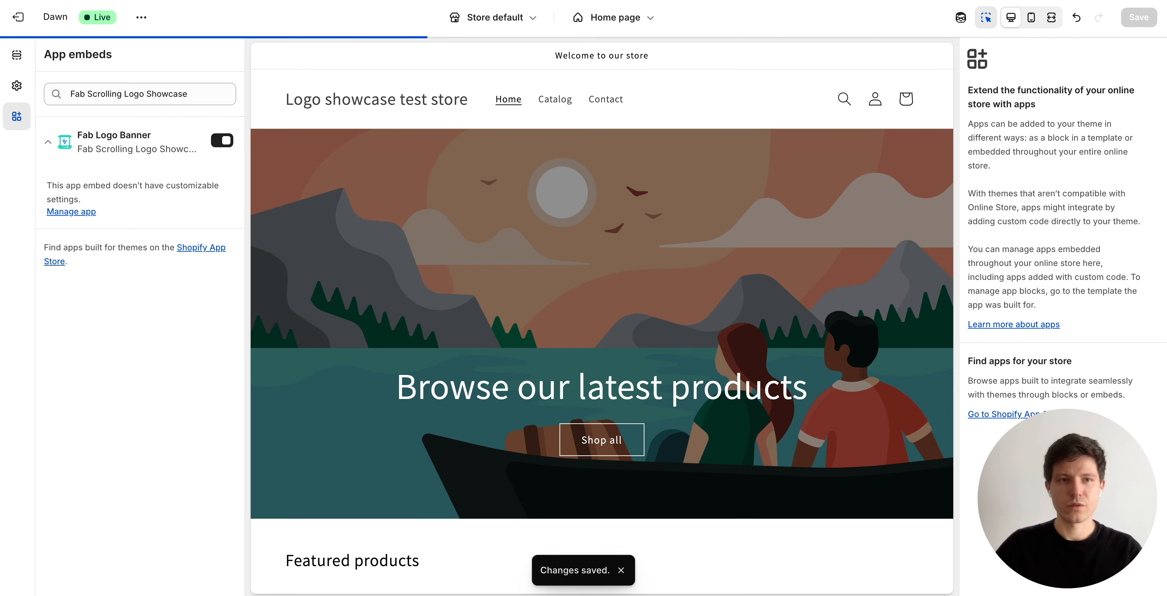
{"action": "key", "text": "ctrl+shift+Tab"}
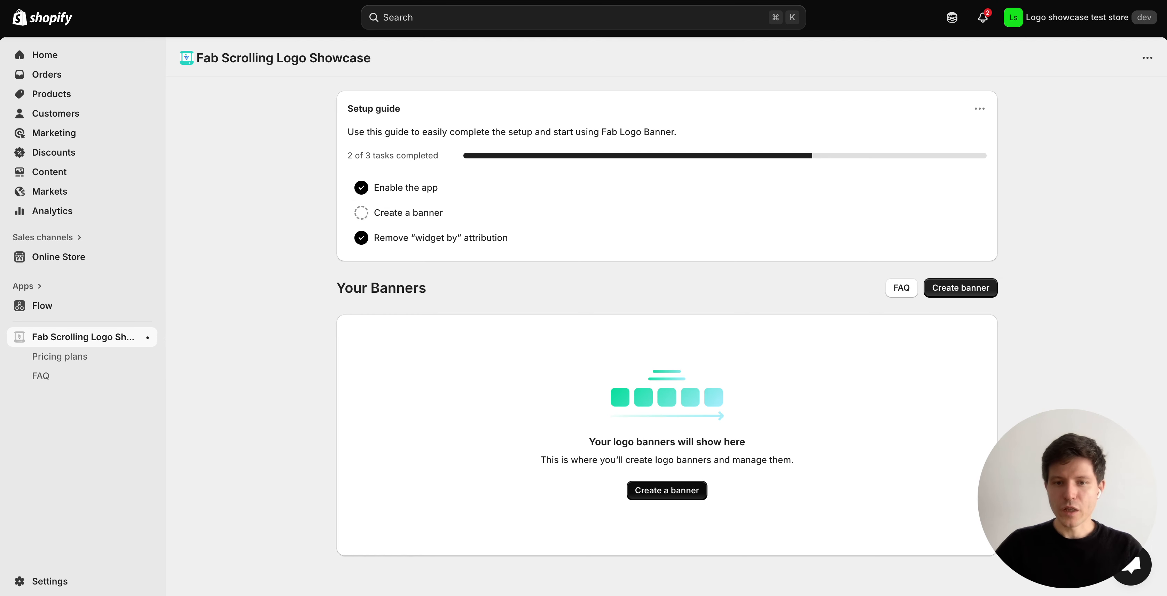
Create a new banner and review its style settings and mobile and desktop previews.
{"action": "left_click", "coordinate": [666, 490]}
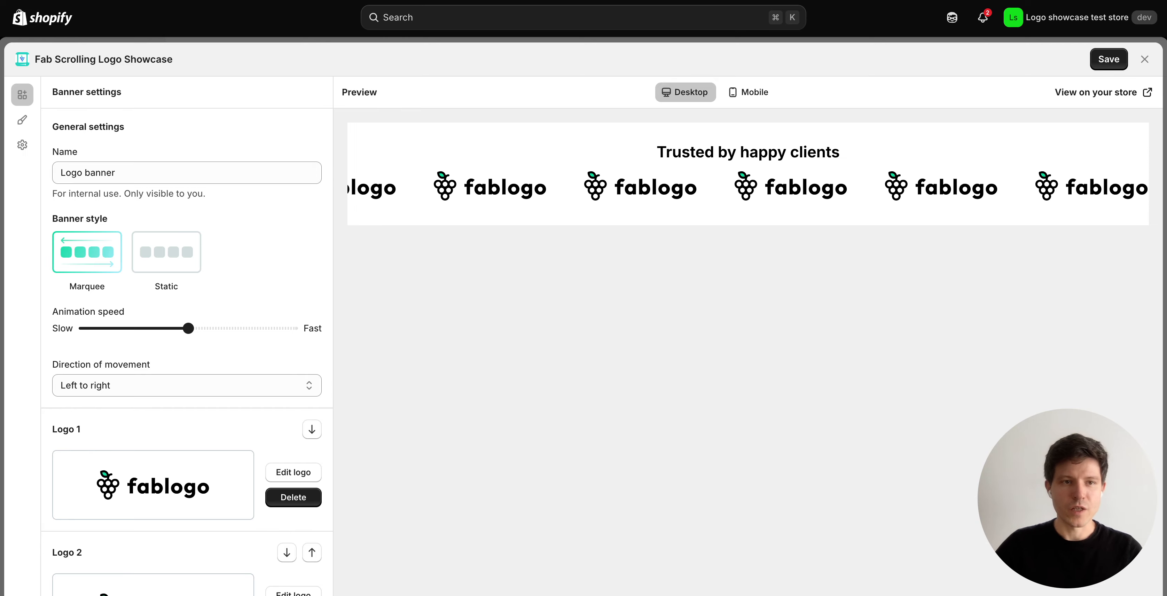
{"action": "scroll", "coordinate": [186, 352], "scroll_direction": "down", "scroll_amount": 8}
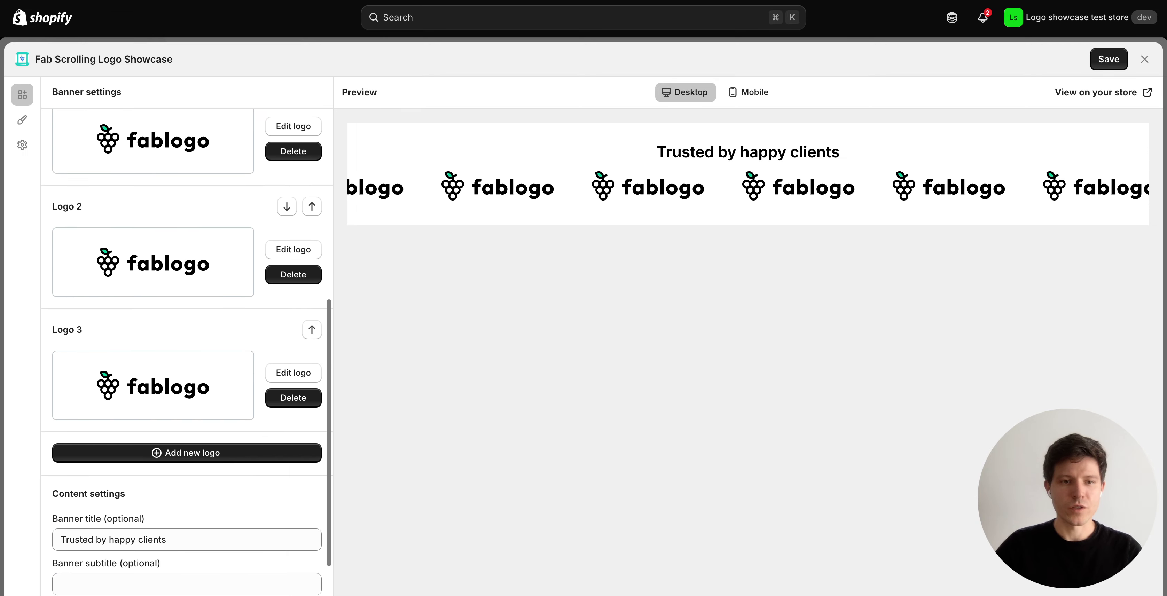
{"action": "scroll", "coordinate": [187, 352], "scroll_direction": "up", "scroll_amount": 8}
{"action": "left_click", "coordinate": [22, 119]}
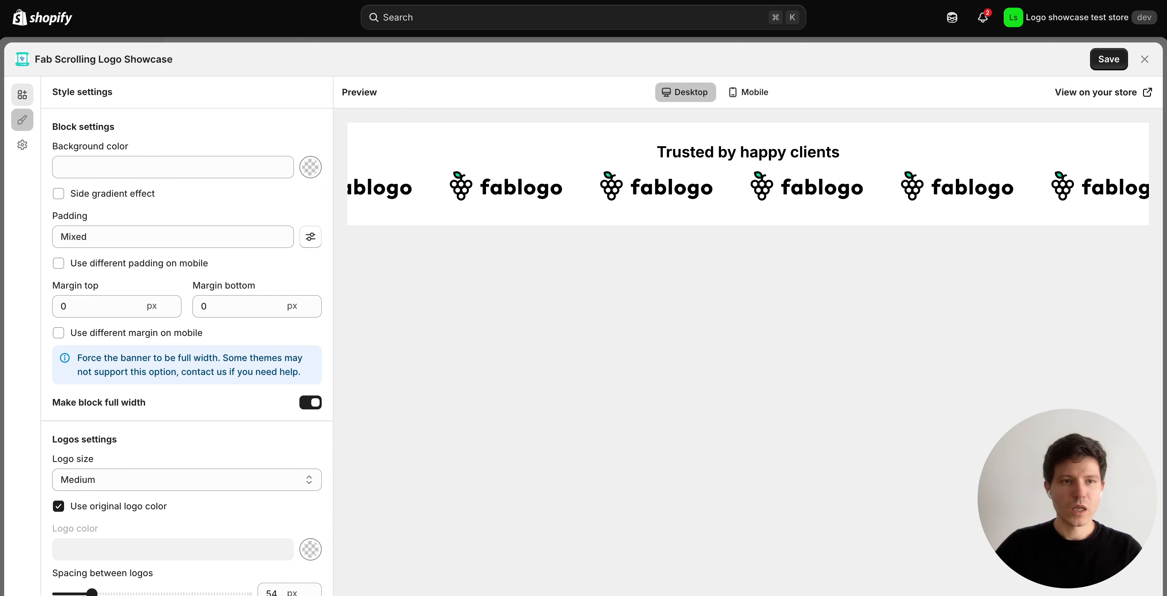
{"action": "left_click", "coordinate": [22, 95]}
{"action": "left_click", "coordinate": [749, 92]}
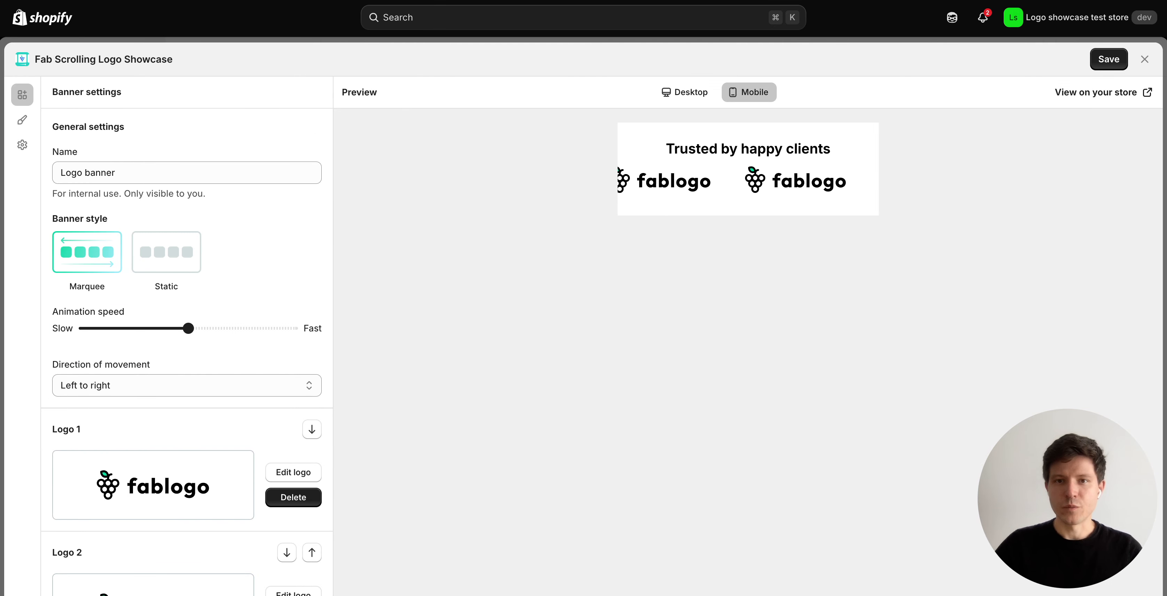
{"action": "left_click", "coordinate": [684, 92]}
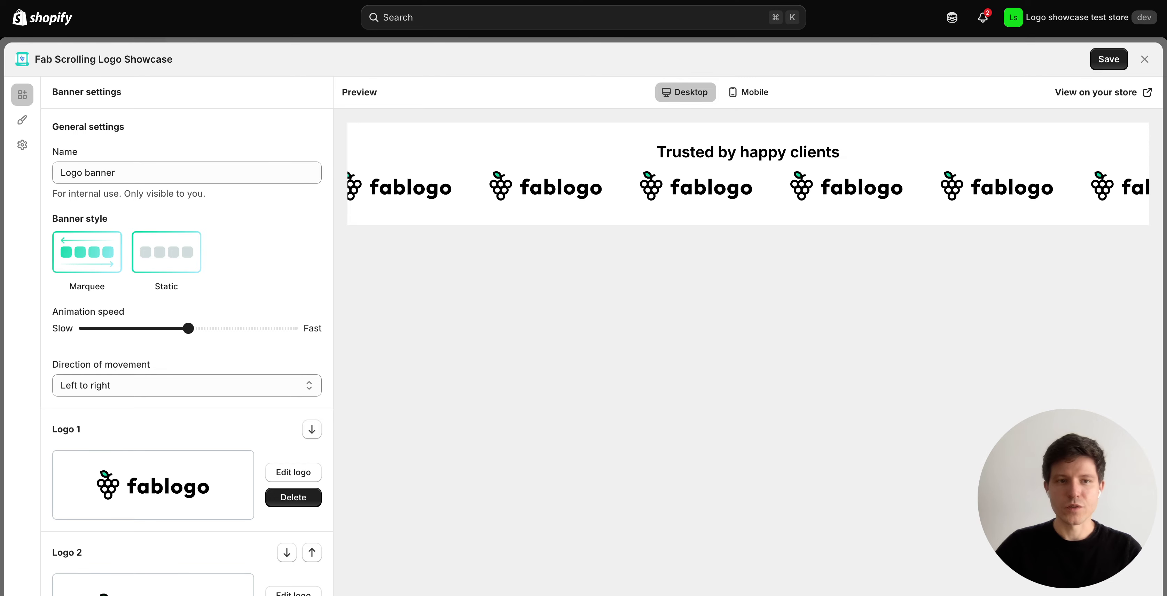
Keep the Marquee layout after trying Static, and delete all three sample fablogo logos.
{"action": "left_click", "coordinate": [165, 252]}
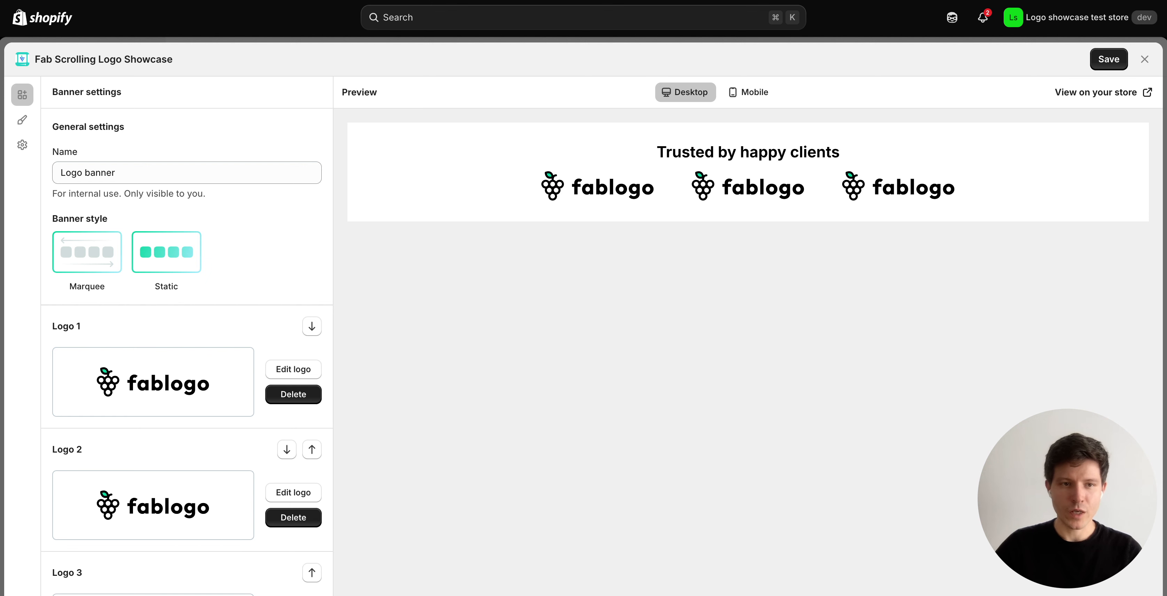
{"action": "left_click", "coordinate": [87, 252]}
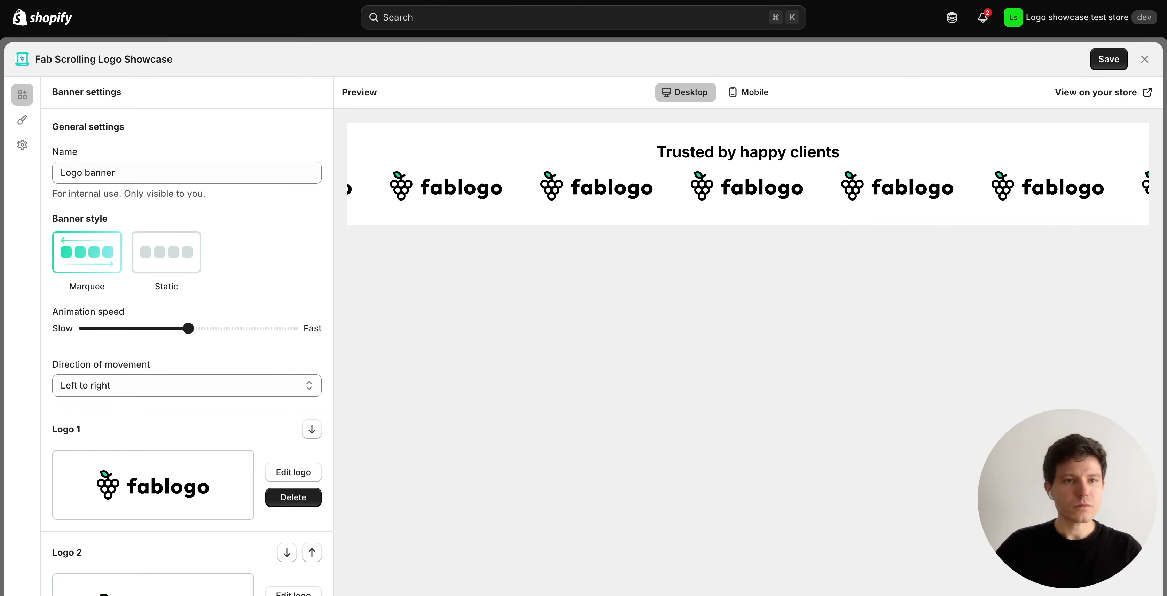
{"action": "scroll", "coordinate": [187, 349], "scroll_direction": "down", "scroll_amount": 5}
{"action": "scroll", "coordinate": [186, 349], "scroll_direction": "down", "scroll_amount": 2}
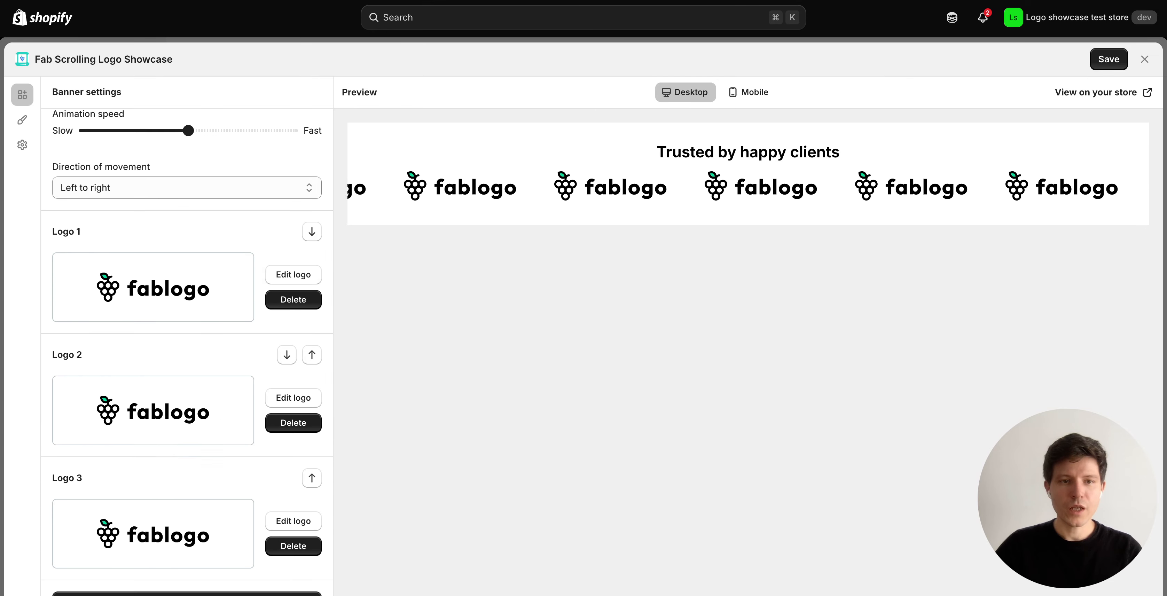
{"action": "left_click", "coordinate": [293, 270]}
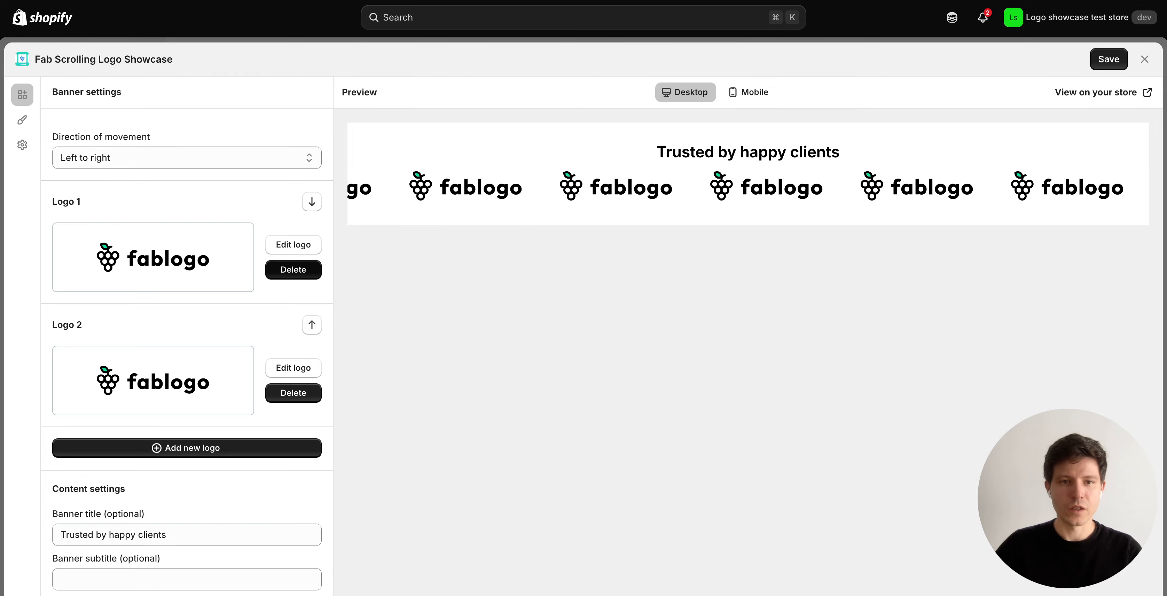
{"action": "left_click", "coordinate": [293, 269]}
{"action": "left_click", "coordinate": [293, 339]}
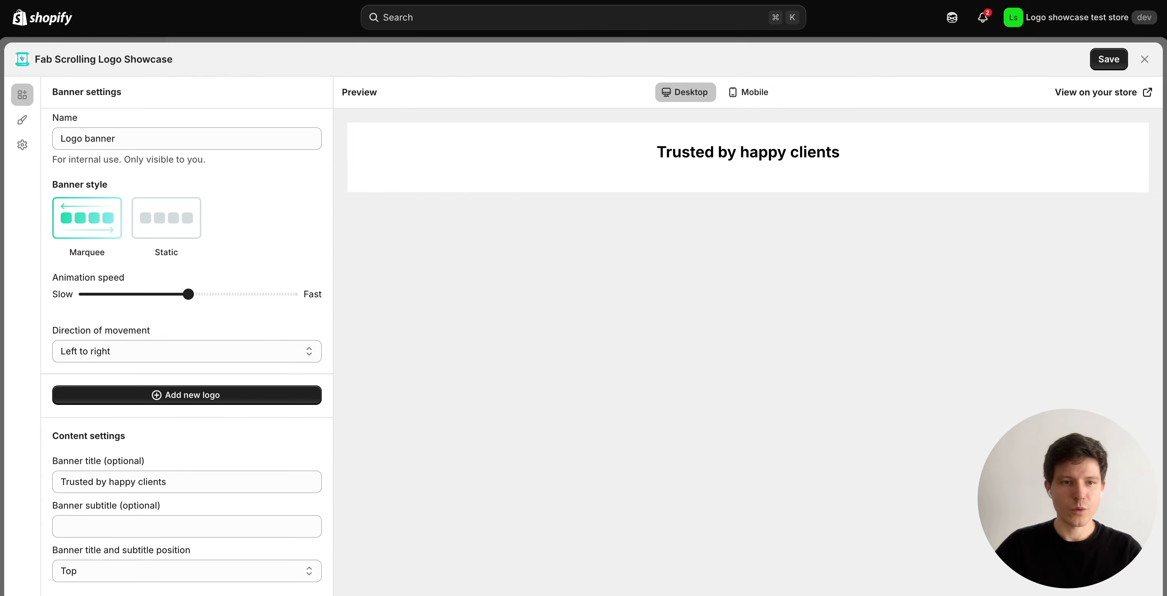
Upload 1.svg from the Logoipsum folder as Logo 1, then start another logo.
{"action": "left_click", "coordinate": [187, 395]}
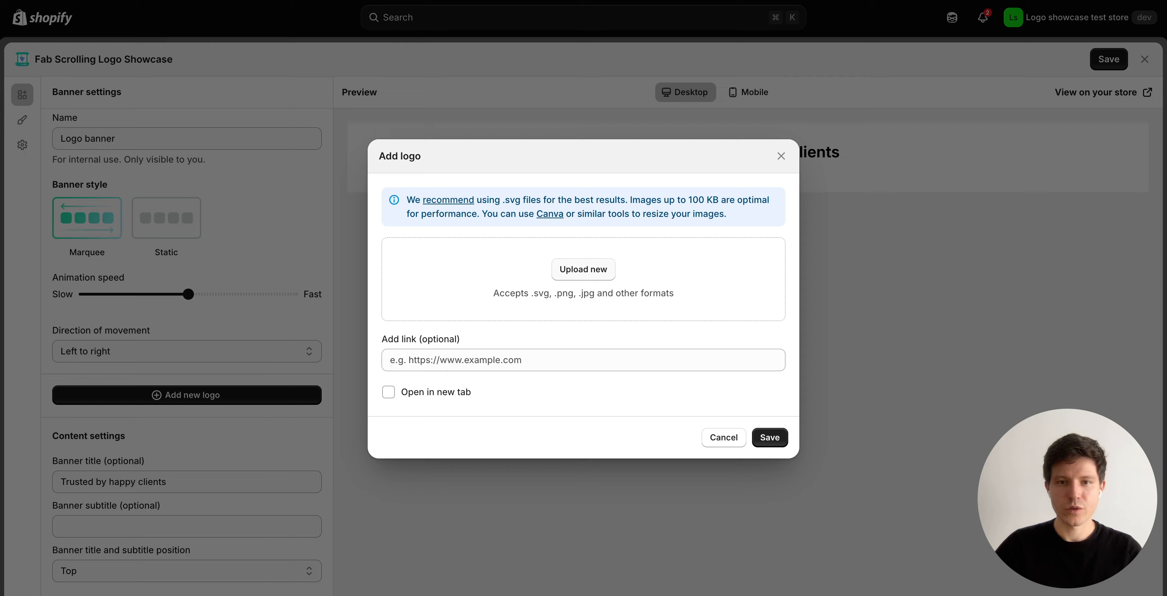
{"action": "left_click", "coordinate": [584, 269]}
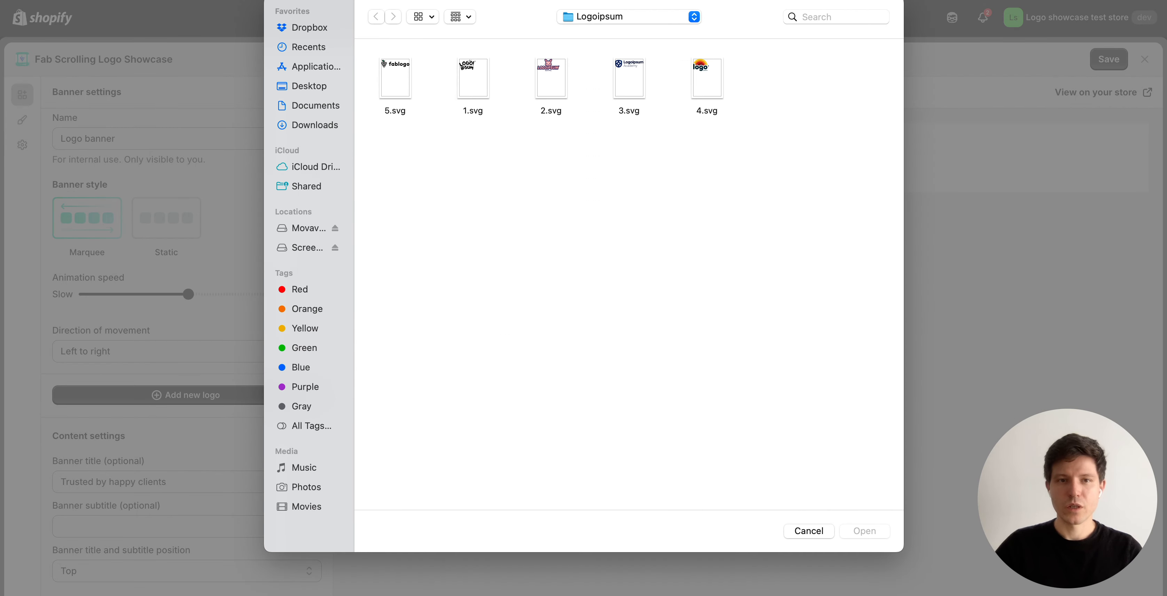
{"action": "left_click", "coordinate": [395, 78]}
{"action": "left_click", "coordinate": [473, 78]}
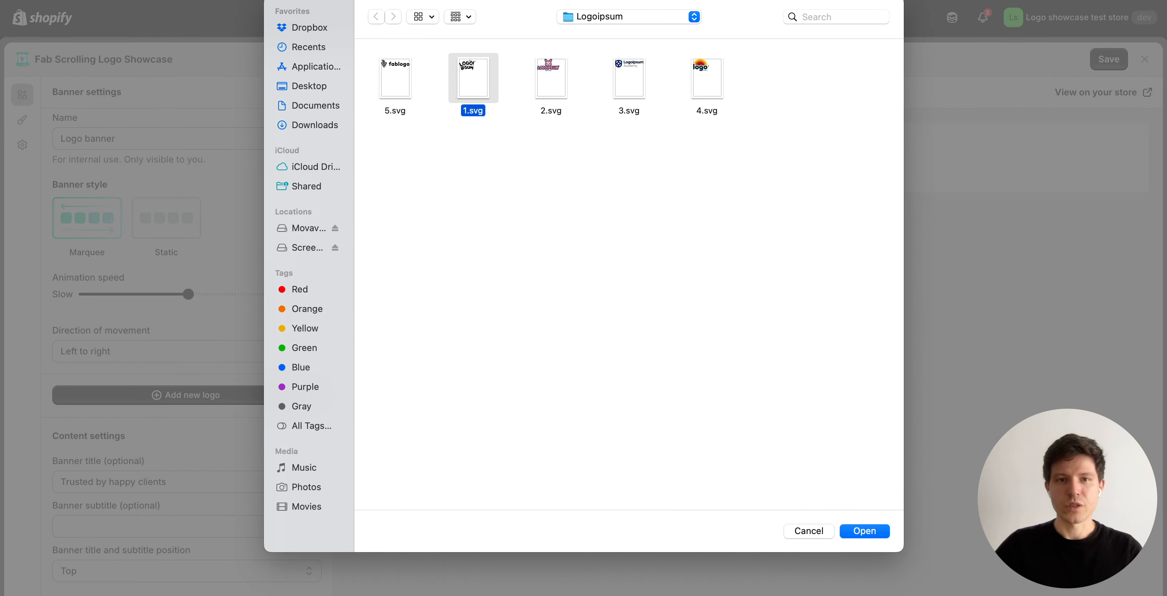
{"action": "left_click", "coordinate": [865, 532]}
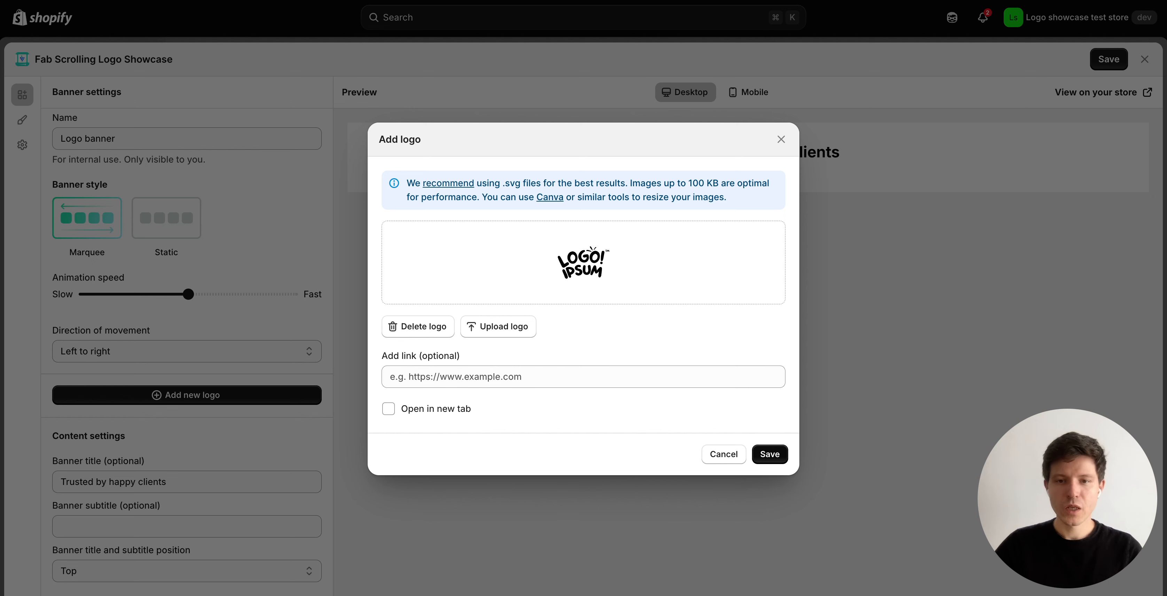
{"action": "left_click", "coordinate": [770, 454]}
{"action": "scroll", "coordinate": [187, 352], "scroll_direction": "down", "scroll_amount": 1}
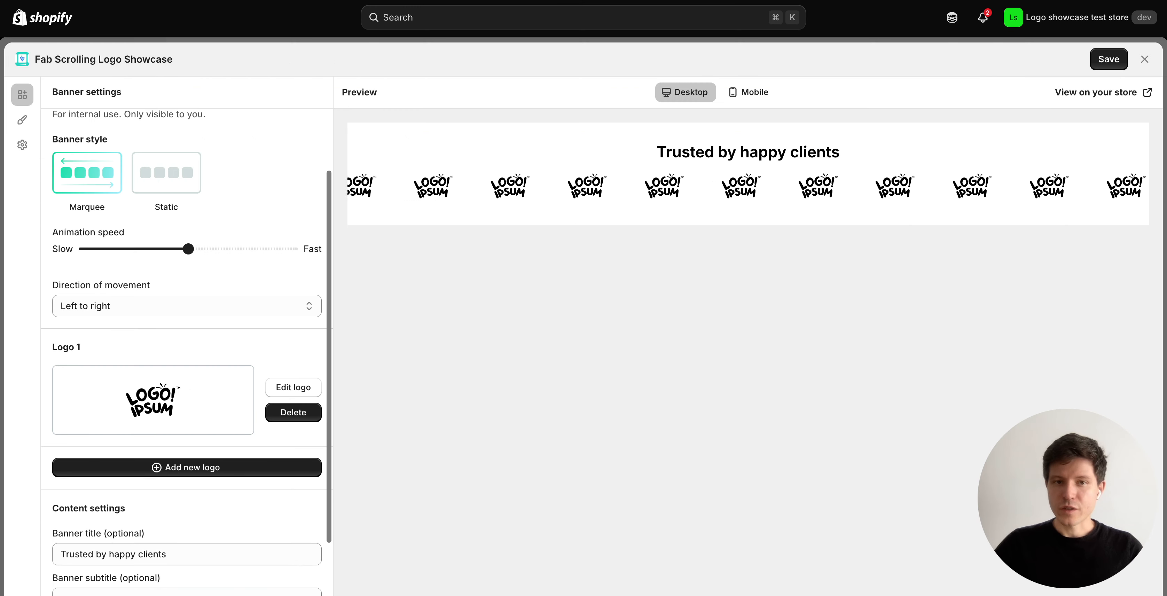
{"action": "scroll", "coordinate": [187, 352], "scroll_direction": "down", "scroll_amount": 1}
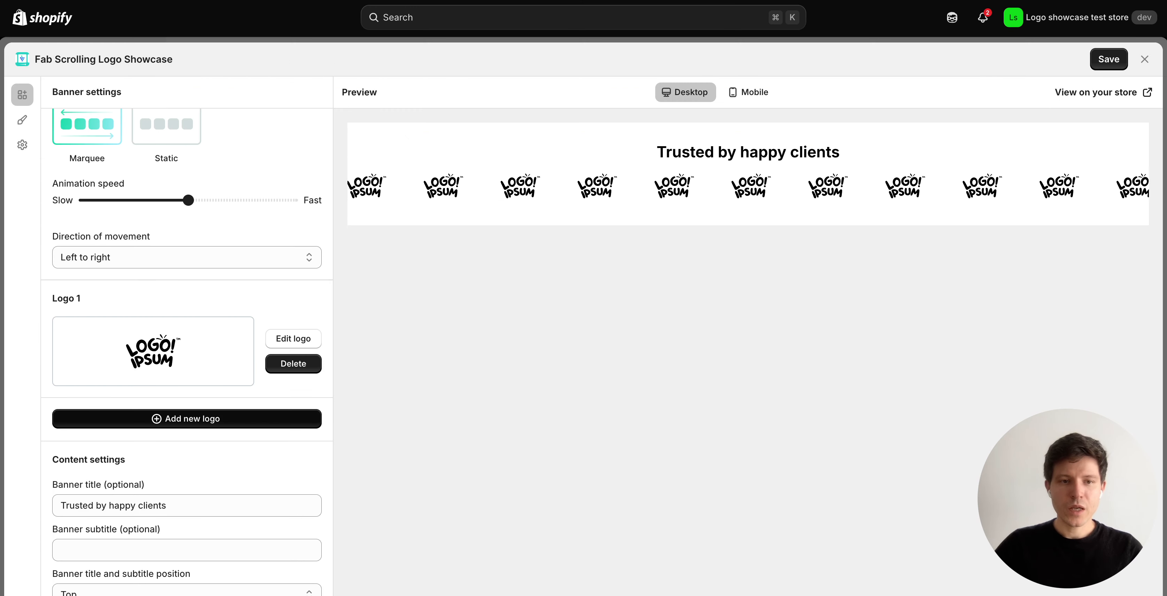
{"action": "left_click", "coordinate": [186, 418]}
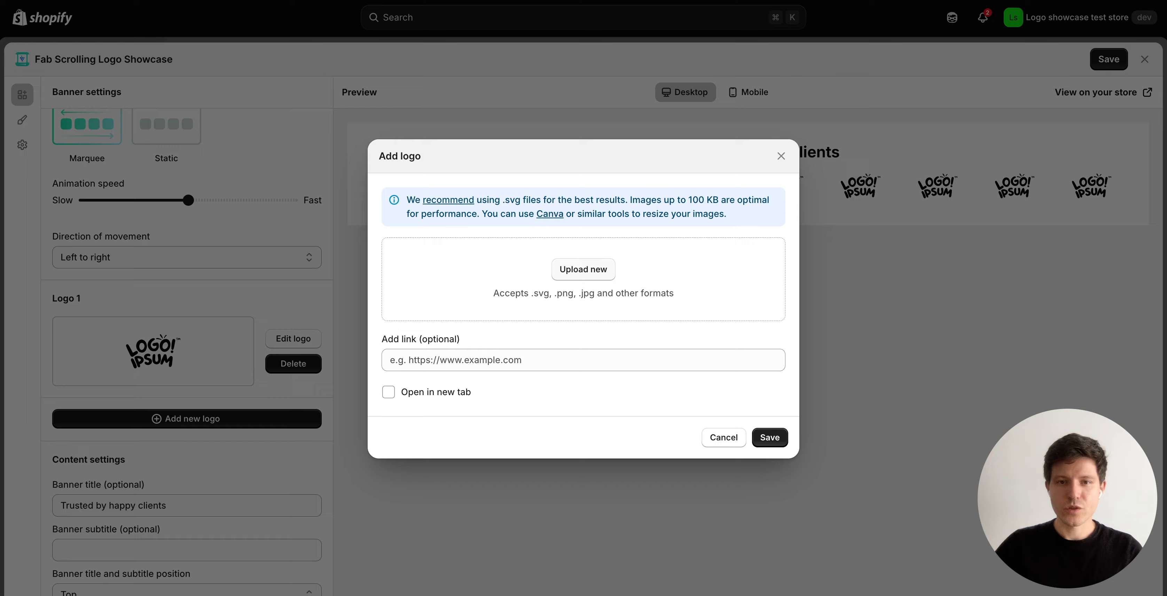
Upload 2.svg and save it to the banner as Logo 2.
{"action": "left_click", "coordinate": [584, 269]}
{"action": "left_click", "coordinate": [551, 78]}
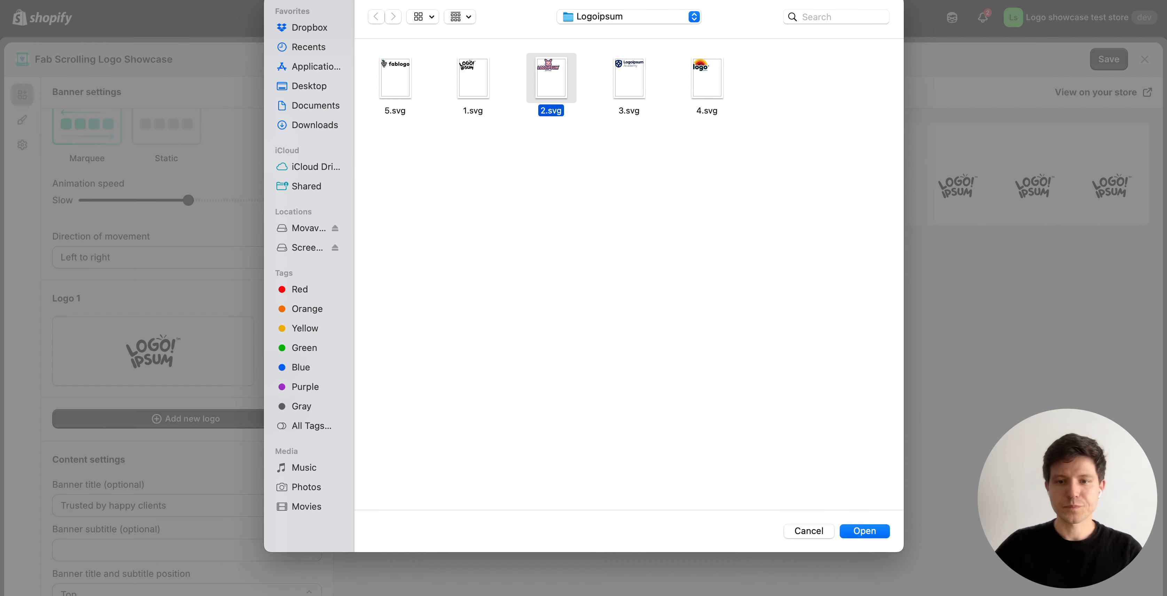
{"action": "key", "text": "Return"}
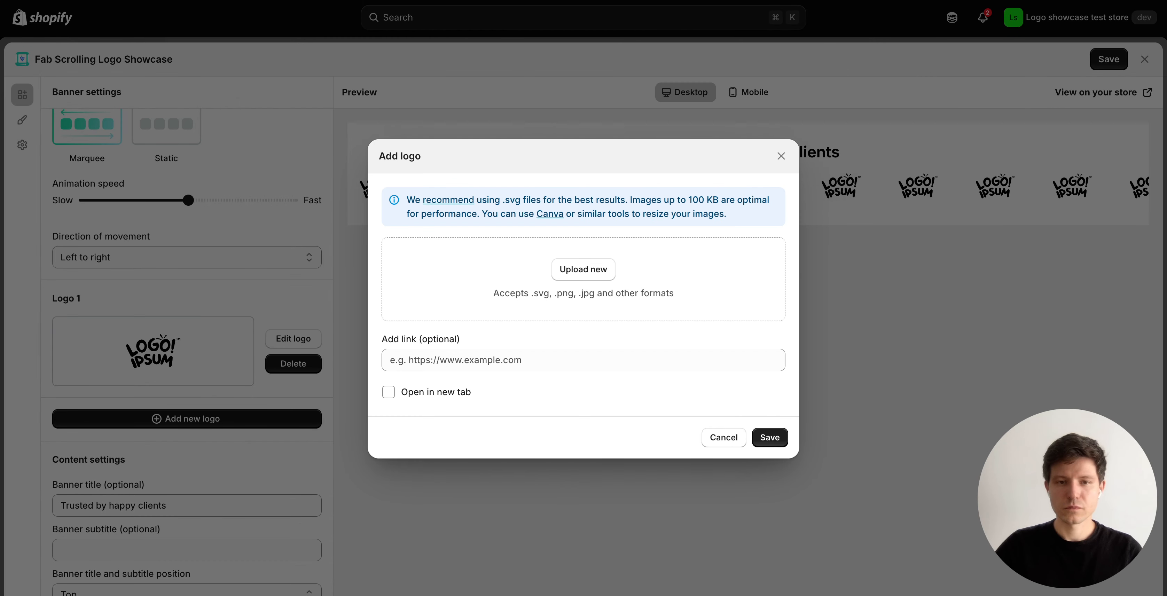
{"action": "left_click", "coordinate": [770, 453]}
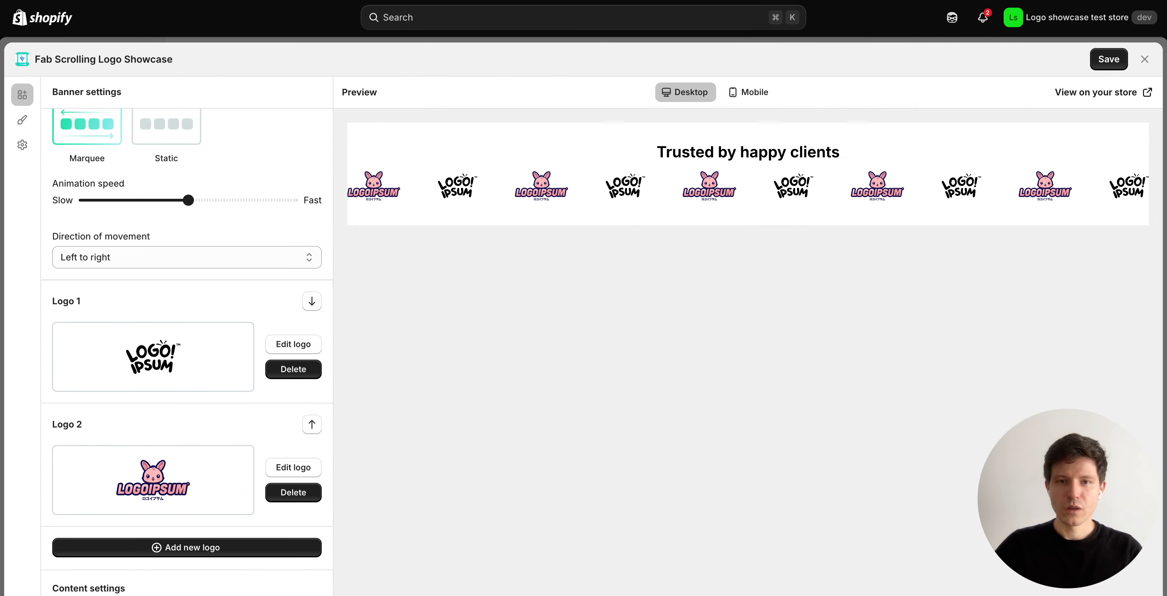
{"action": "scroll", "coordinate": [187, 351], "scroll_direction": "down", "scroll_amount": 3}
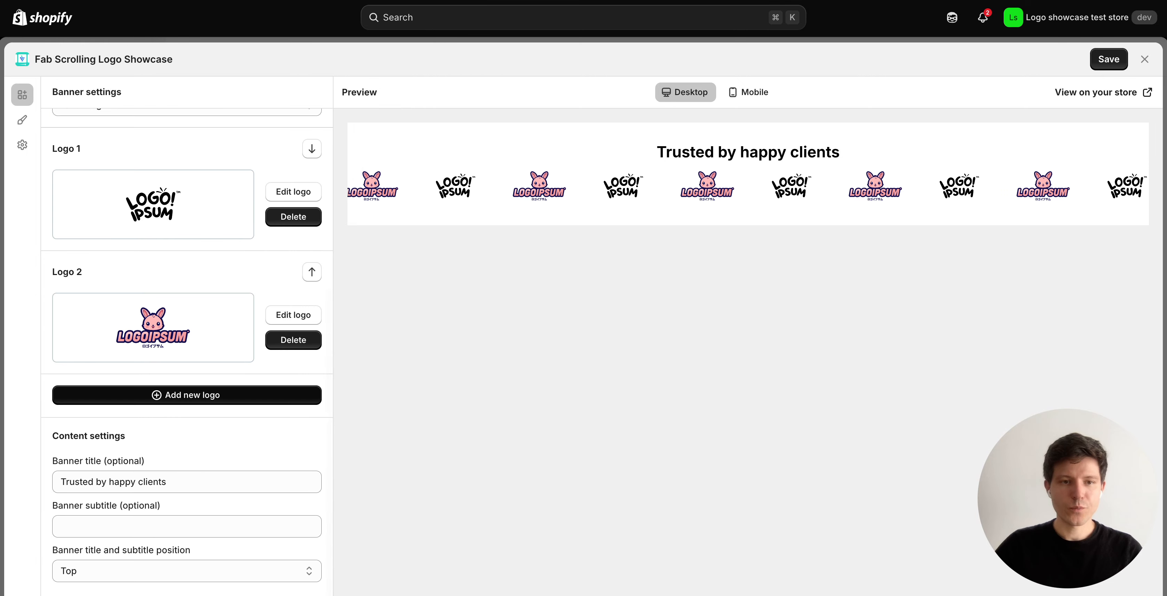
Add the Logoipsum Academy file 3.svg as Logo 3, then start another logo.
{"action": "left_click", "coordinate": [186, 394]}
{"action": "left_click", "coordinate": [584, 270]}
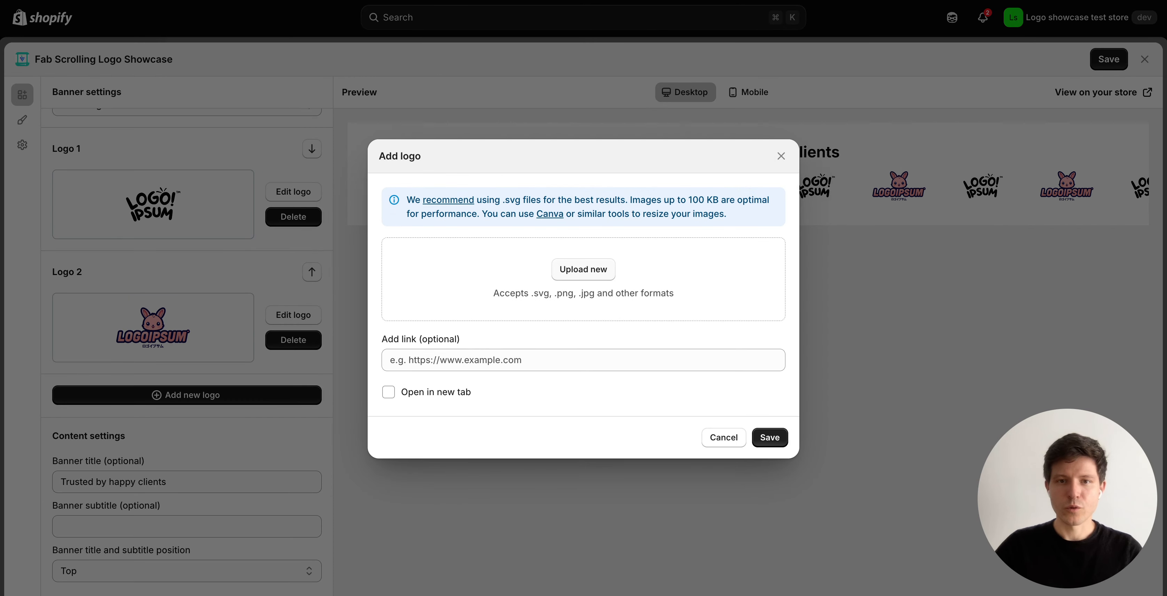
{"action": "left_click", "coordinate": [629, 78]}
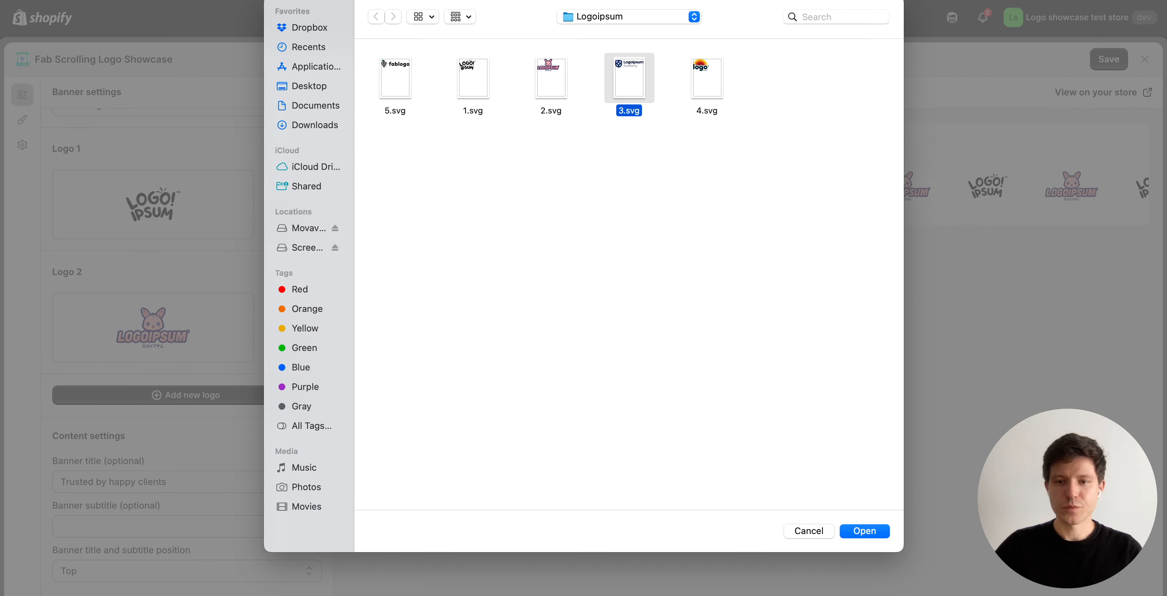
{"action": "left_click", "coordinate": [864, 531]}
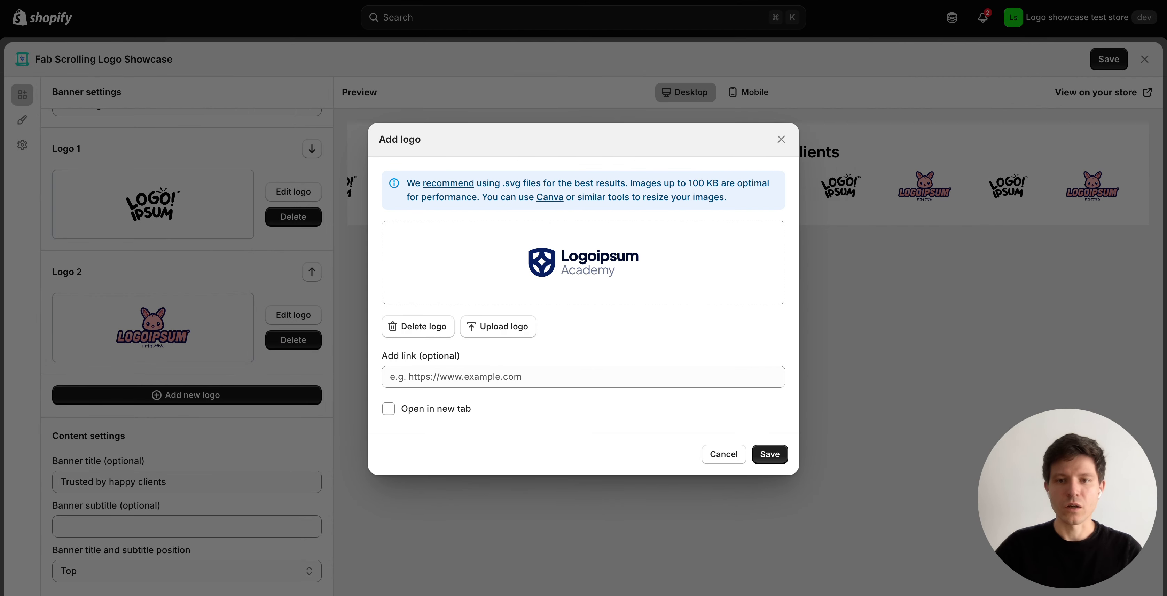
{"action": "left_click", "coordinate": [769, 437]}
{"action": "scroll", "coordinate": [187, 450], "scroll_direction": "down", "scroll_amount": 2}
{"action": "left_click", "coordinate": [186, 450]}
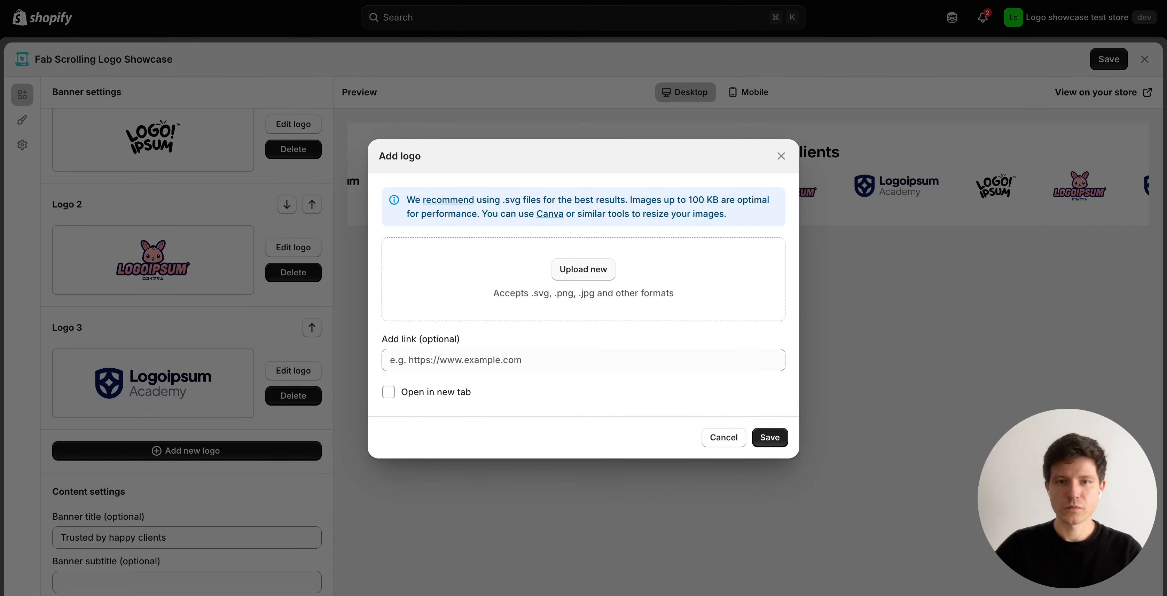
Upload the rainbow logo 4.svg and save it as Logo 4.
{"action": "left_click", "coordinate": [583, 269]}
{"action": "left_click", "coordinate": [707, 78]}
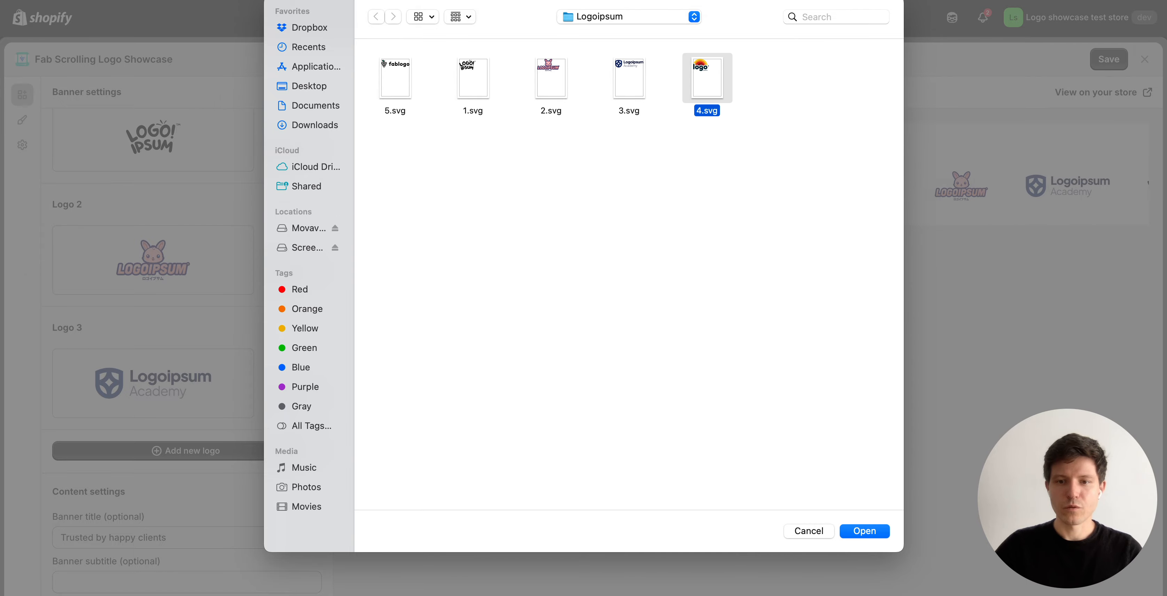
{"action": "left_click", "coordinate": [865, 531]}
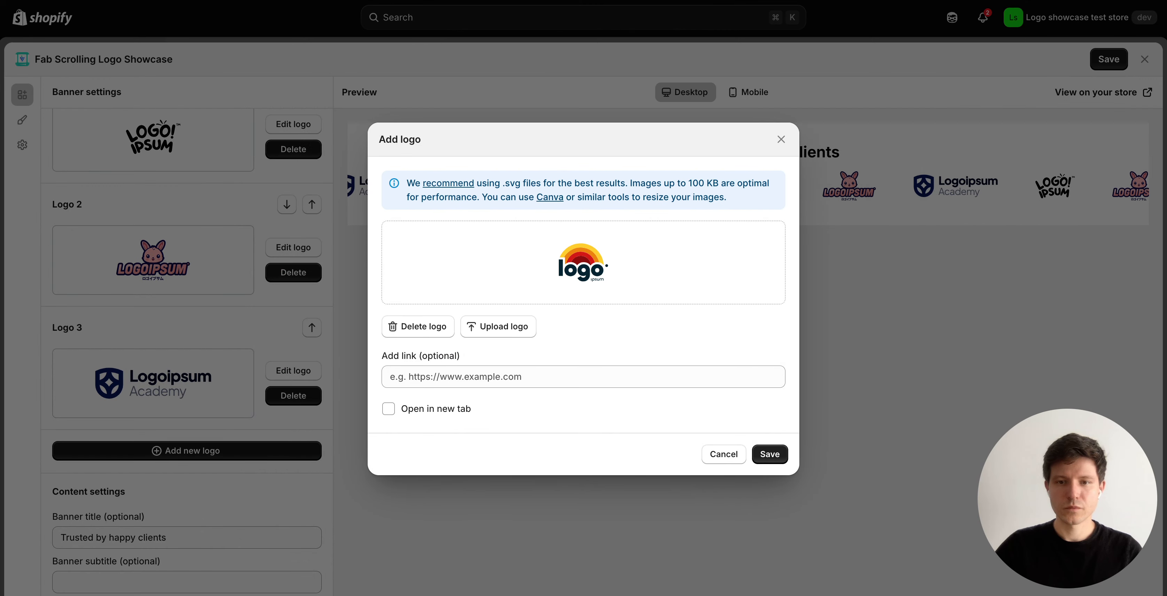
{"action": "left_click", "coordinate": [769, 454]}
{"action": "scroll", "coordinate": [187, 447], "scroll_direction": "down", "scroll_amount": 1}
Add the fablogo file 5.svg as Logo 5, saving the banner.
{"action": "left_click", "coordinate": [187, 446]}
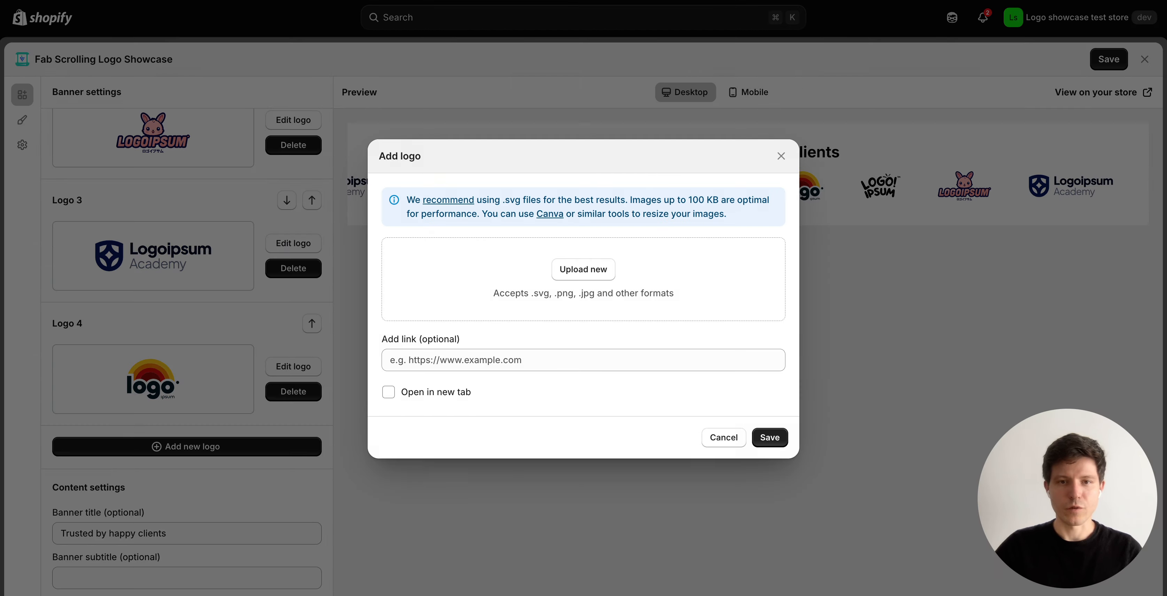
{"action": "left_click", "coordinate": [583, 269]}
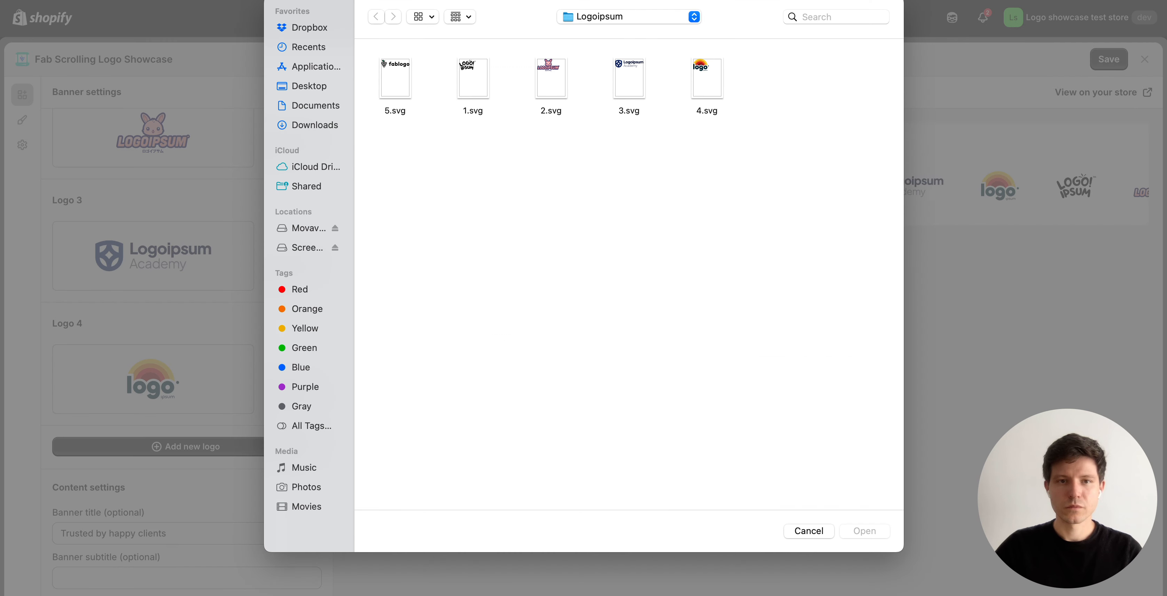
{"action": "left_click", "coordinate": [395, 78]}
{"action": "key", "text": "Return"}
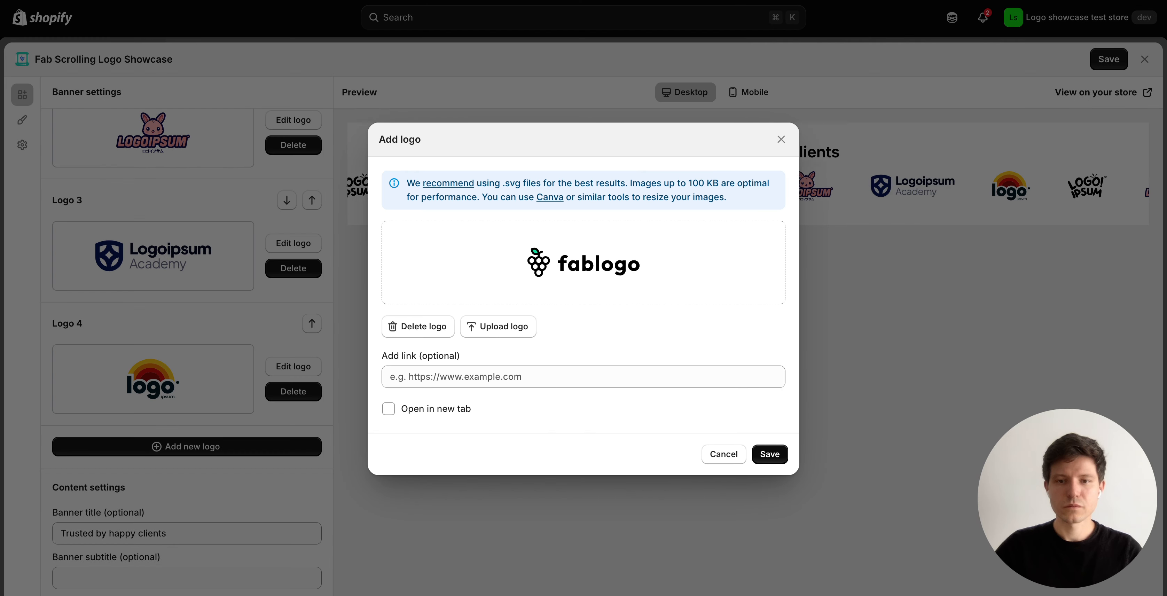
{"action": "left_click", "coordinate": [770, 437]}
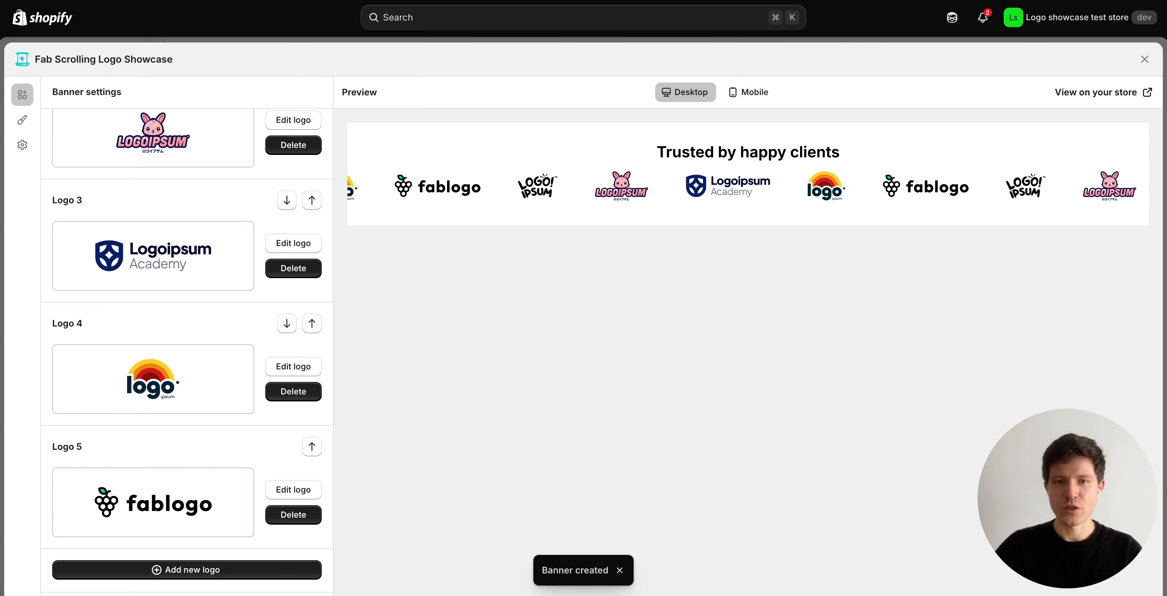
Shorten the title to 'Trusted by' and set the subtitle to '1000+ happy clients'.
{"action": "scroll", "coordinate": [187, 352], "scroll_direction": "down", "scroll_amount": 4}
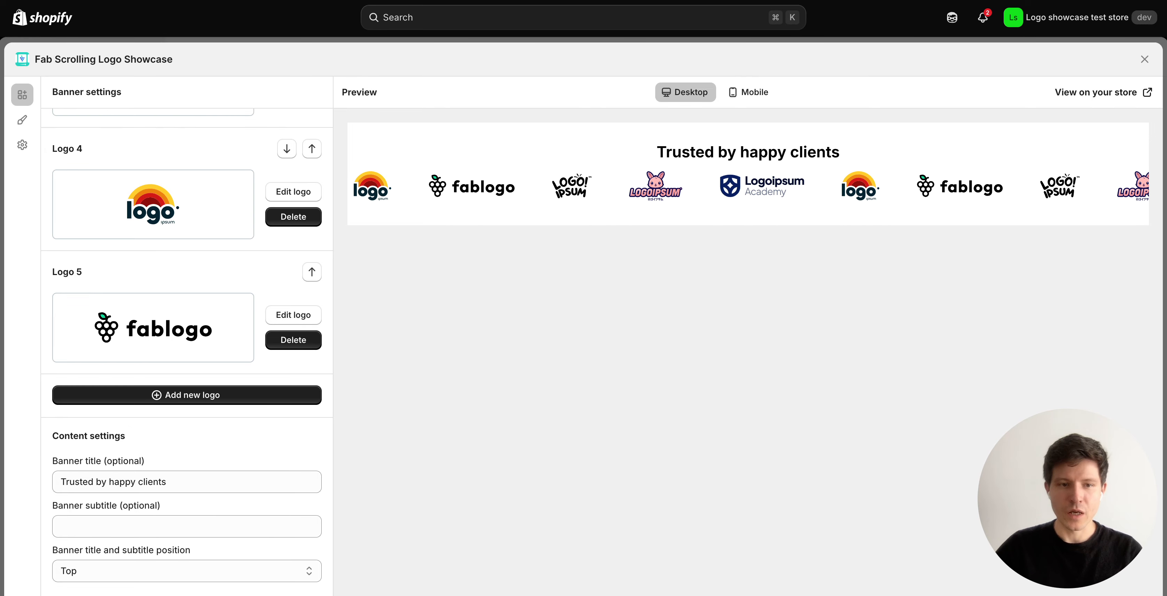
{"action": "left_click_drag", "start_coordinate": [169, 482], "coordinate": [109, 482]}
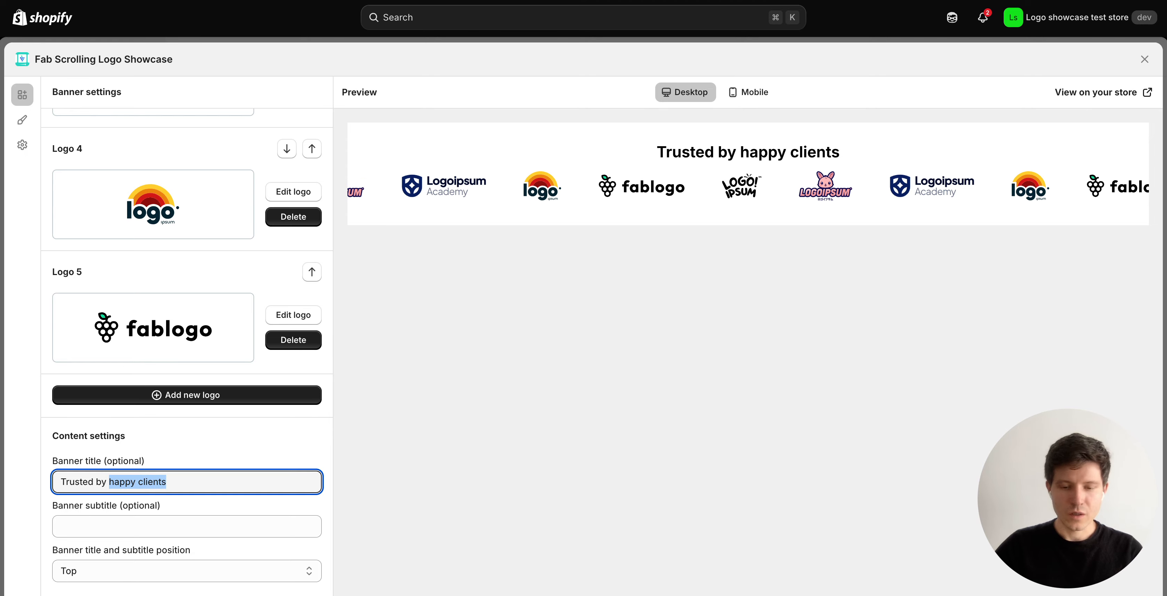
{"action": "key", "text": "BackSpace"}
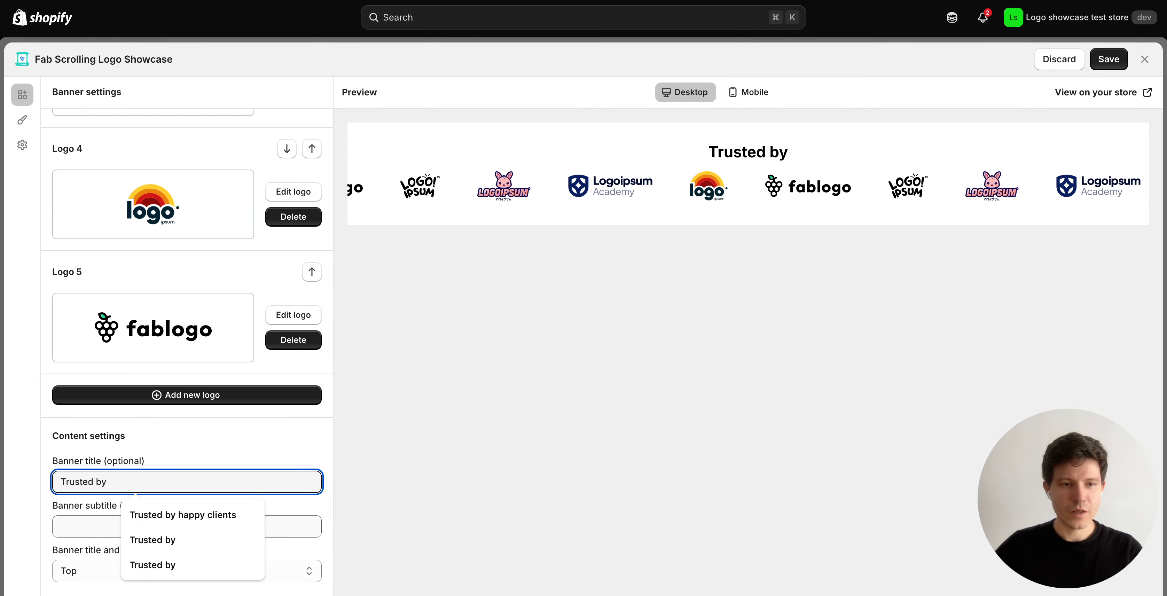
{"action": "left_click", "coordinate": [86, 527]}
{"action": "key", "text": "Up"}
{"action": "key", "text": "Down"}
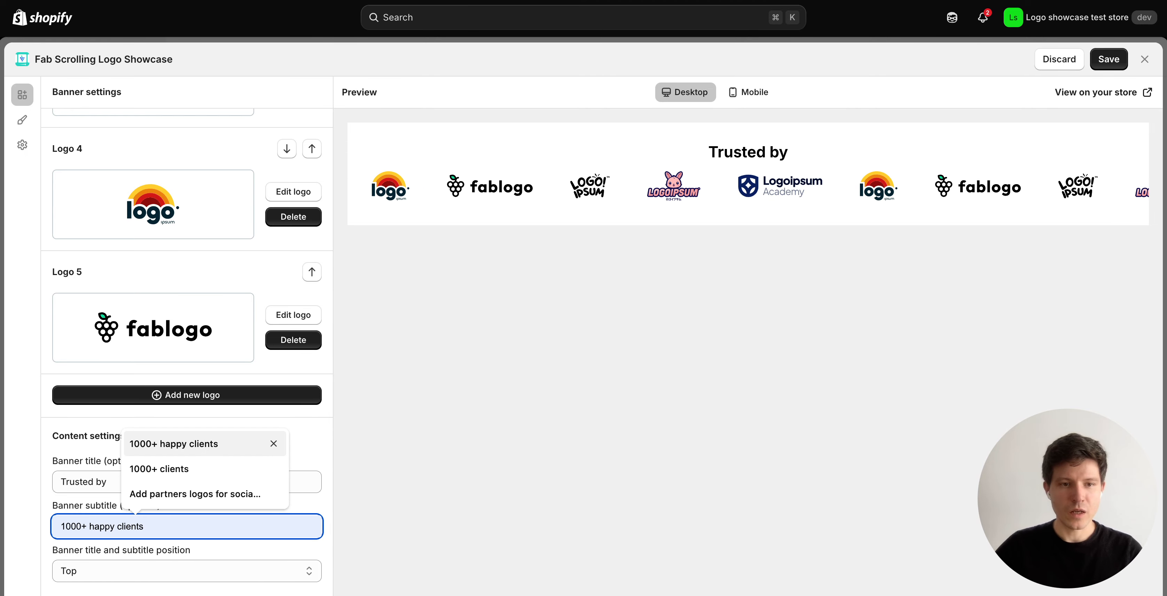
{"action": "key", "text": "Return"}
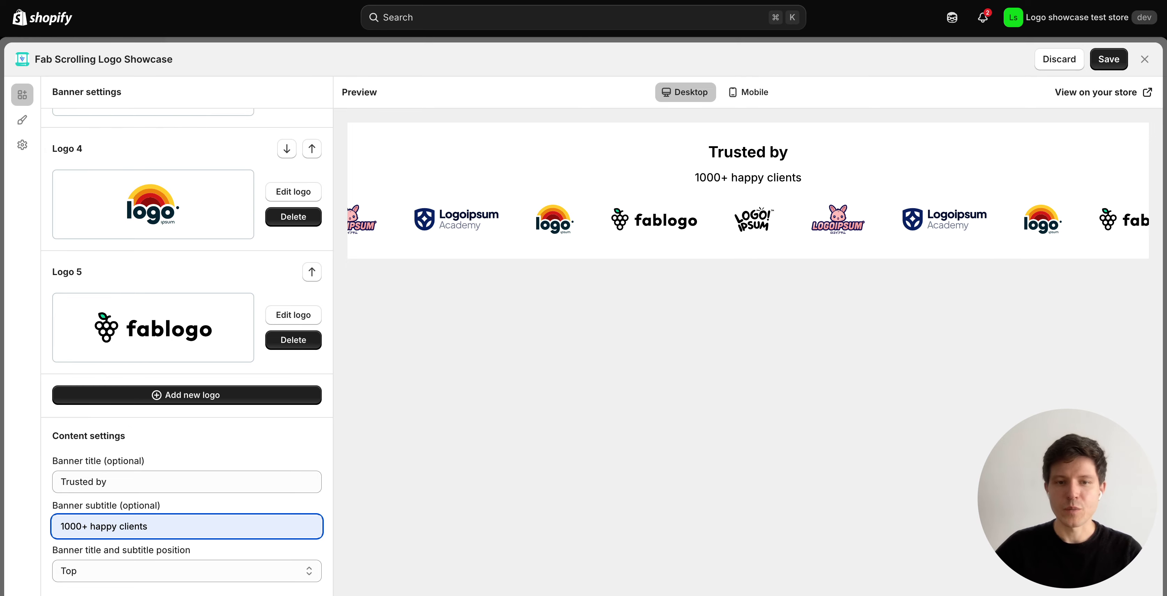
{"action": "left_click", "coordinate": [218, 436]}
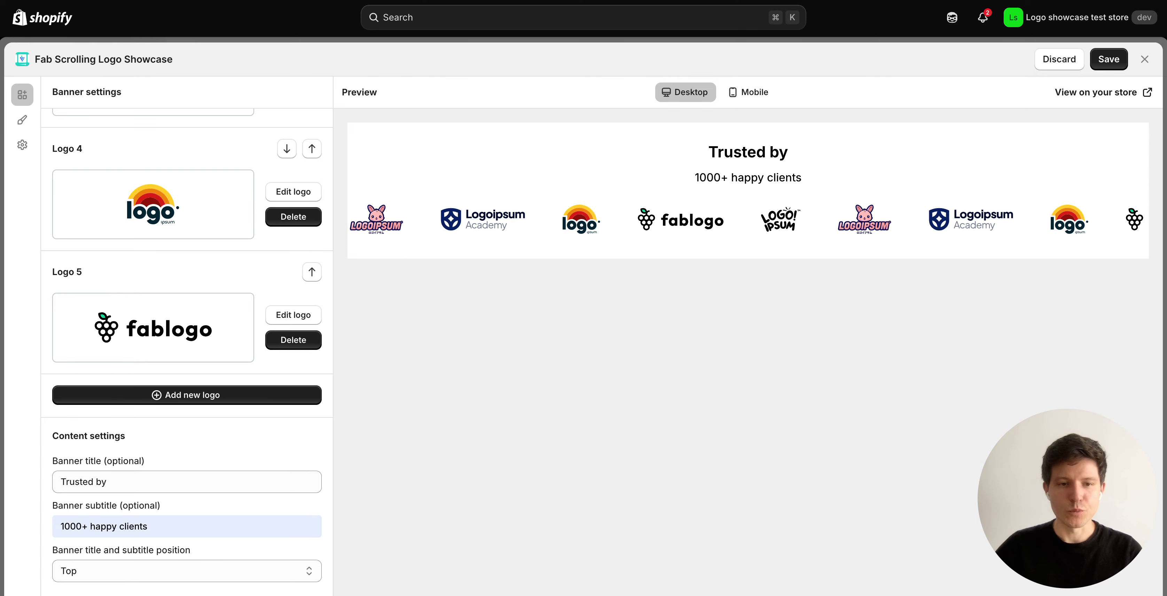
Try the title on the left, then keep it positioned on top.
{"action": "left_click", "coordinate": [186, 571]}
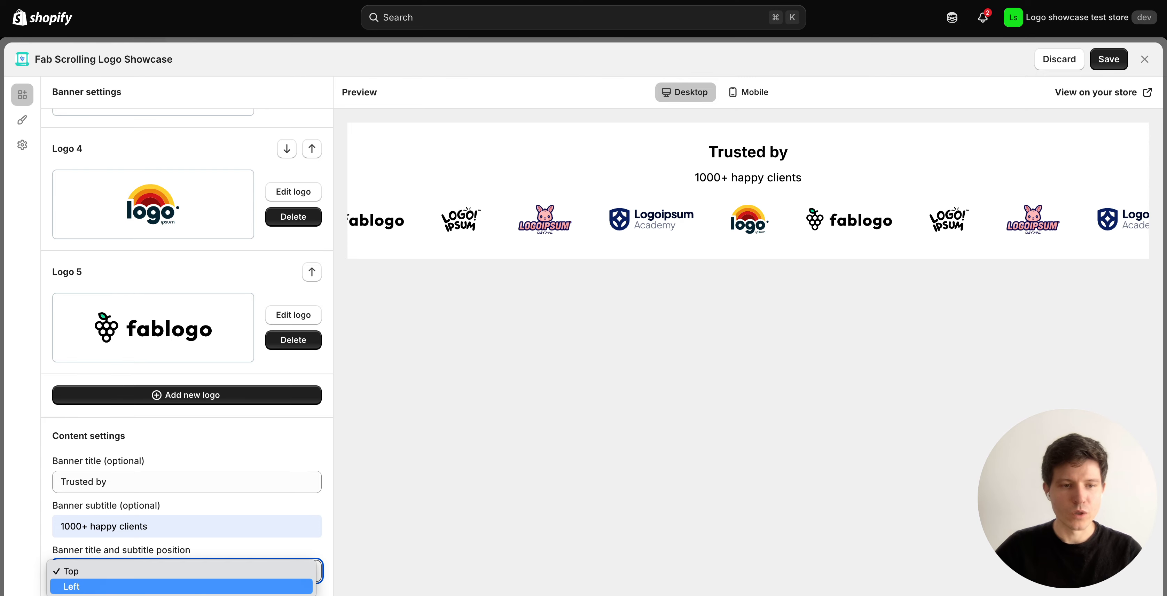
{"action": "left_click", "coordinate": [181, 587]}
{"action": "left_click", "coordinate": [181, 571]}
{"action": "left_click", "coordinate": [181, 555]}
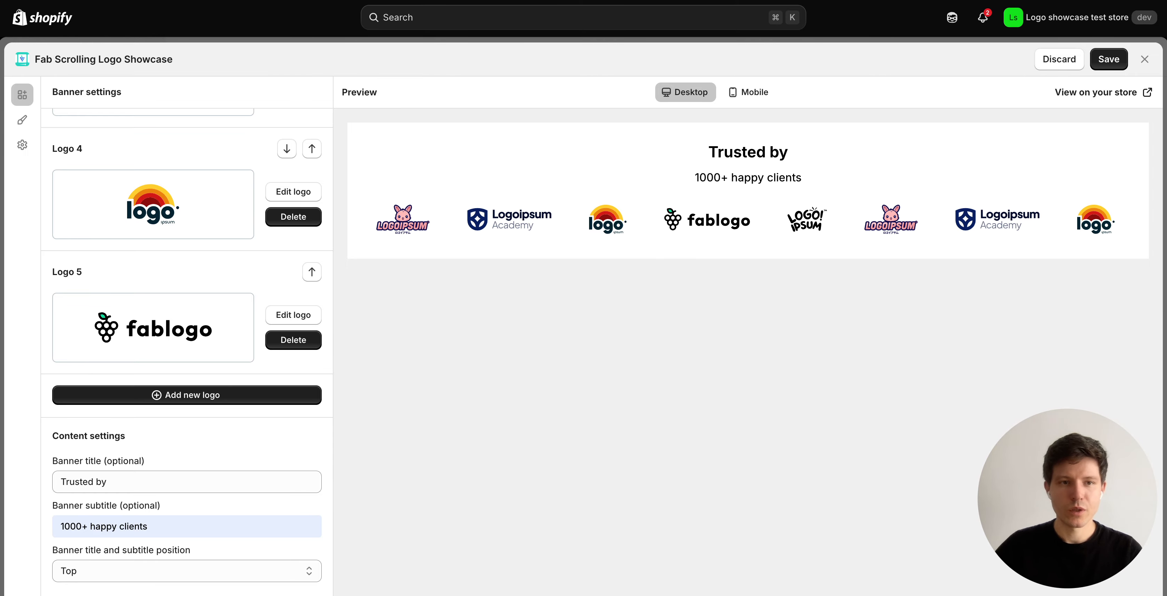
Slow the animation speed and make the logos scroll right to left.
{"action": "scroll", "coordinate": [186, 340], "scroll_direction": "up", "scroll_amount": 15}
{"action": "left_click_drag", "start_coordinate": [186, 328], "coordinate": [153, 328]}
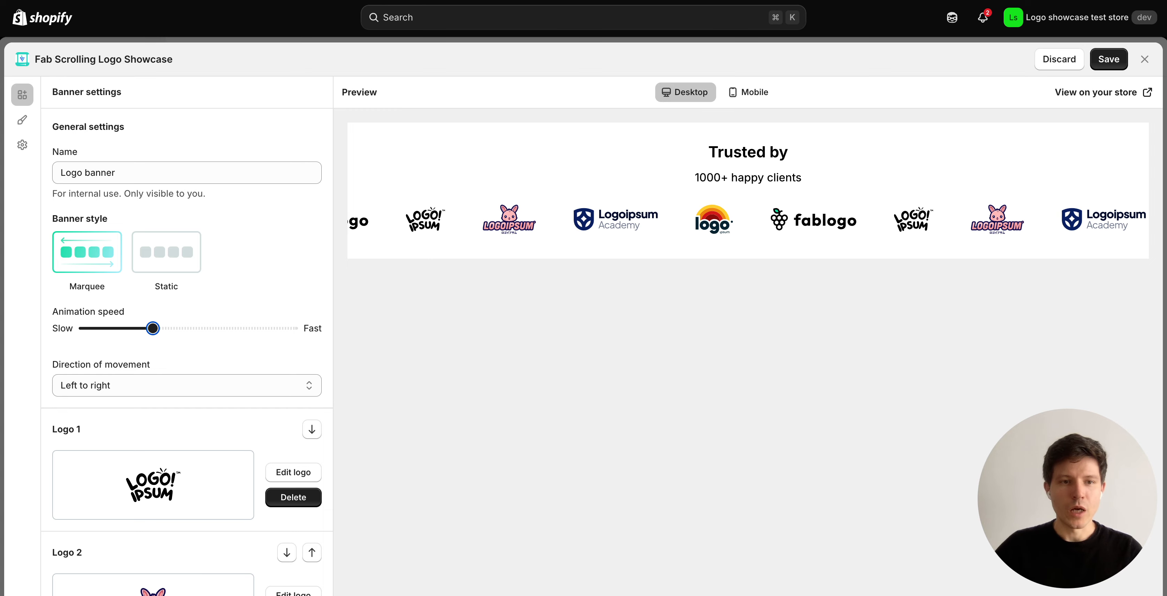
{"action": "left_click", "coordinate": [154, 385]}
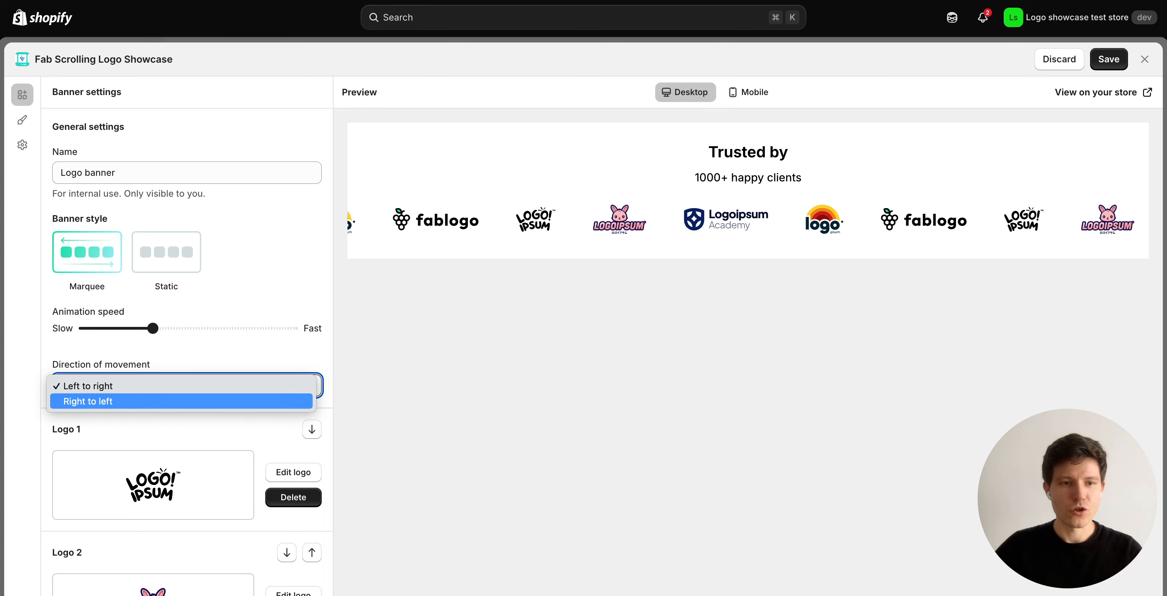
{"action": "left_click", "coordinate": [152, 402]}
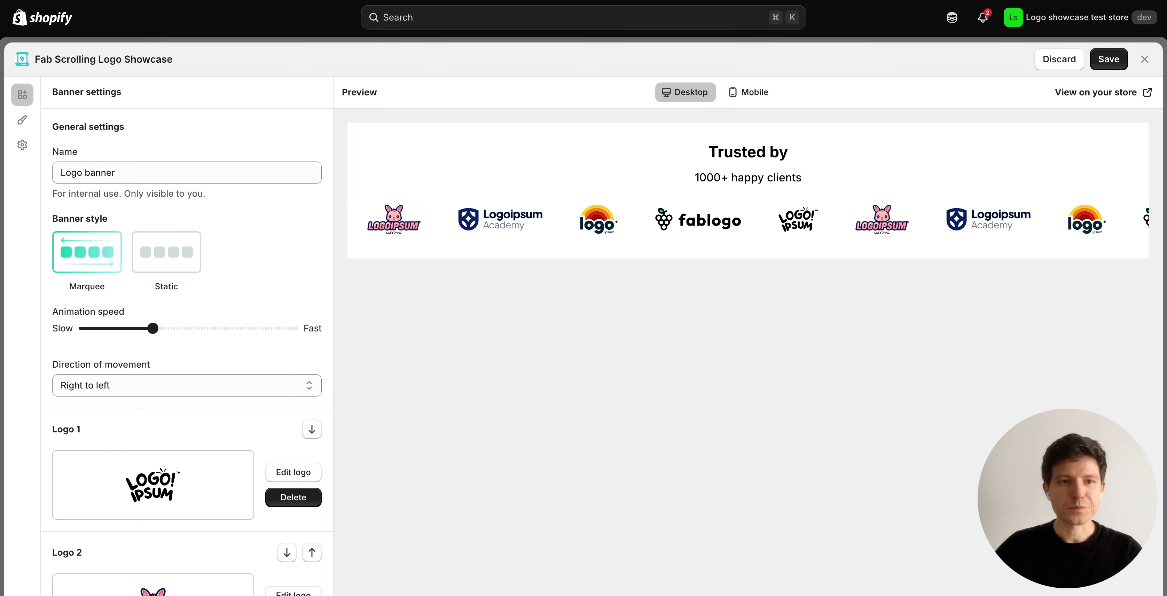
{"action": "left_click", "coordinate": [23, 120]}
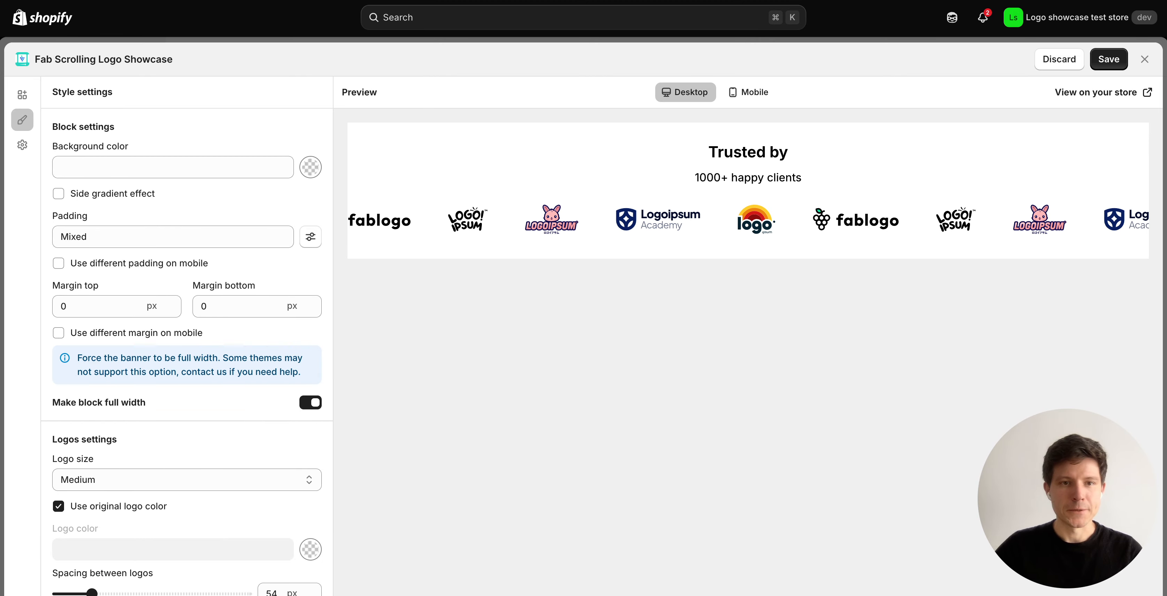
Set the banner background color to the very pale green #f8fff5.
{"action": "left_click", "coordinate": [310, 167]}
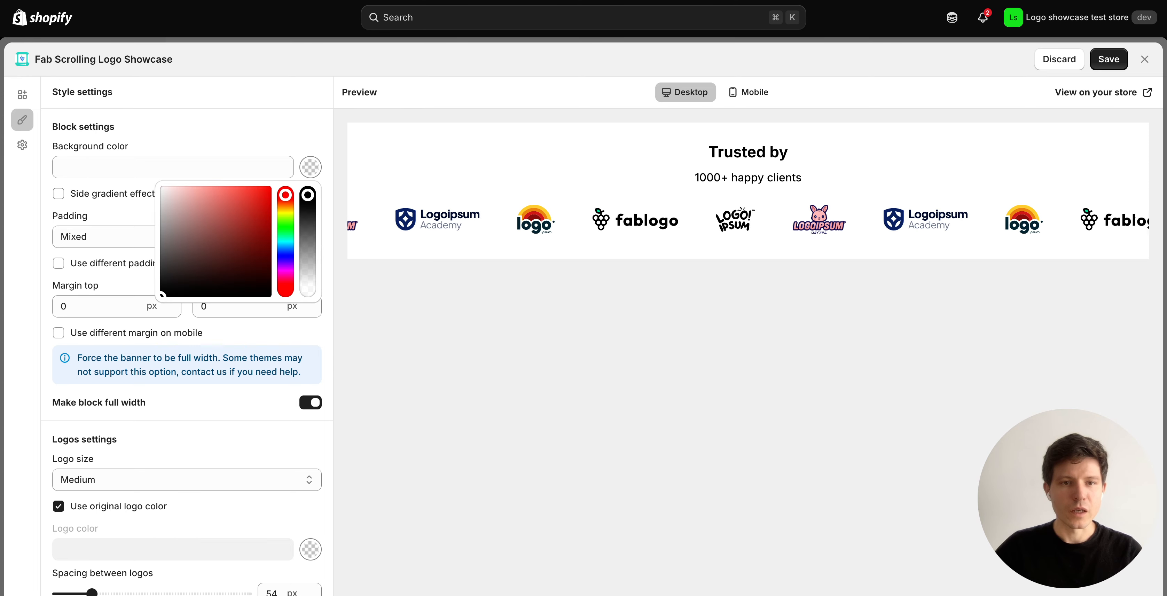
{"action": "left_click", "coordinate": [162, 295]}
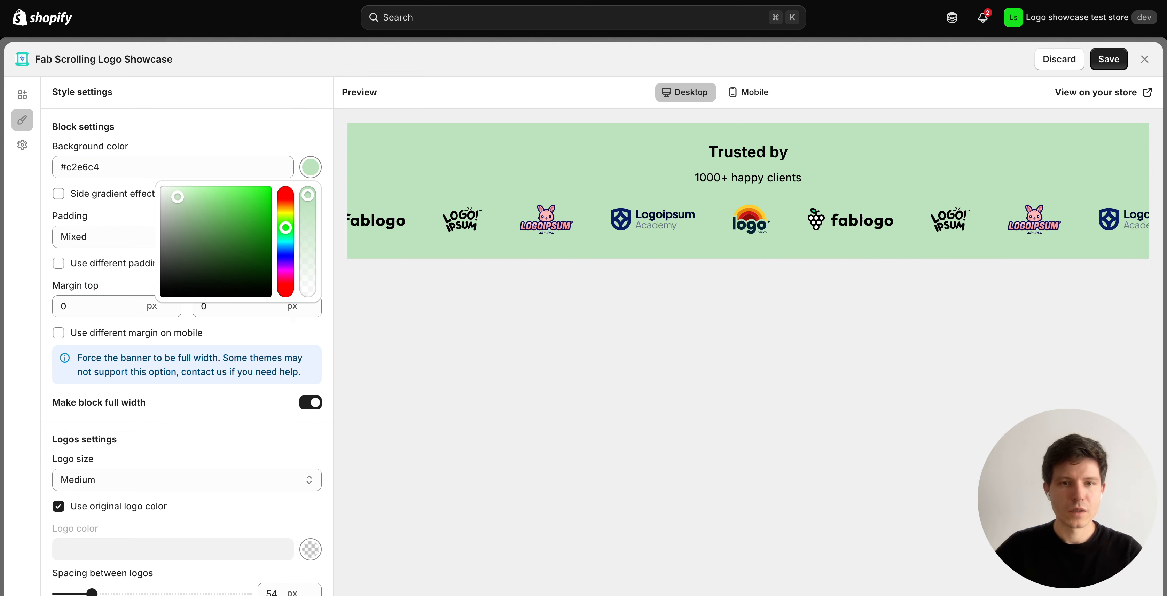
{"action": "left_click", "coordinate": [286, 222]}
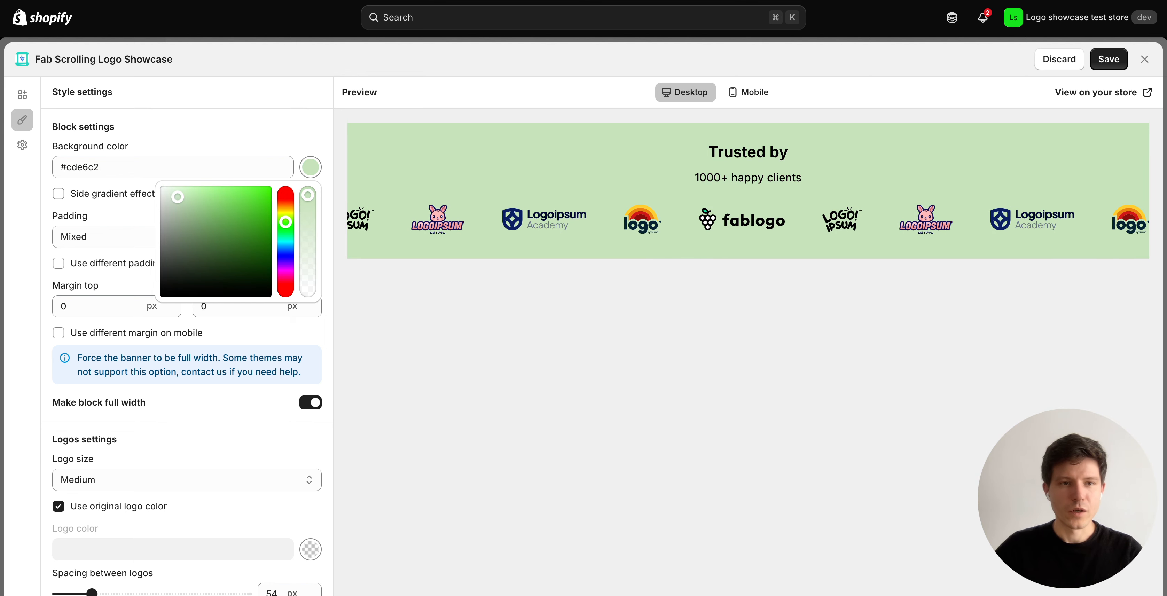
{"action": "left_click", "coordinate": [164, 190]}
{"action": "left_click_drag", "start_coordinate": [164, 190], "coordinate": [165, 186]}
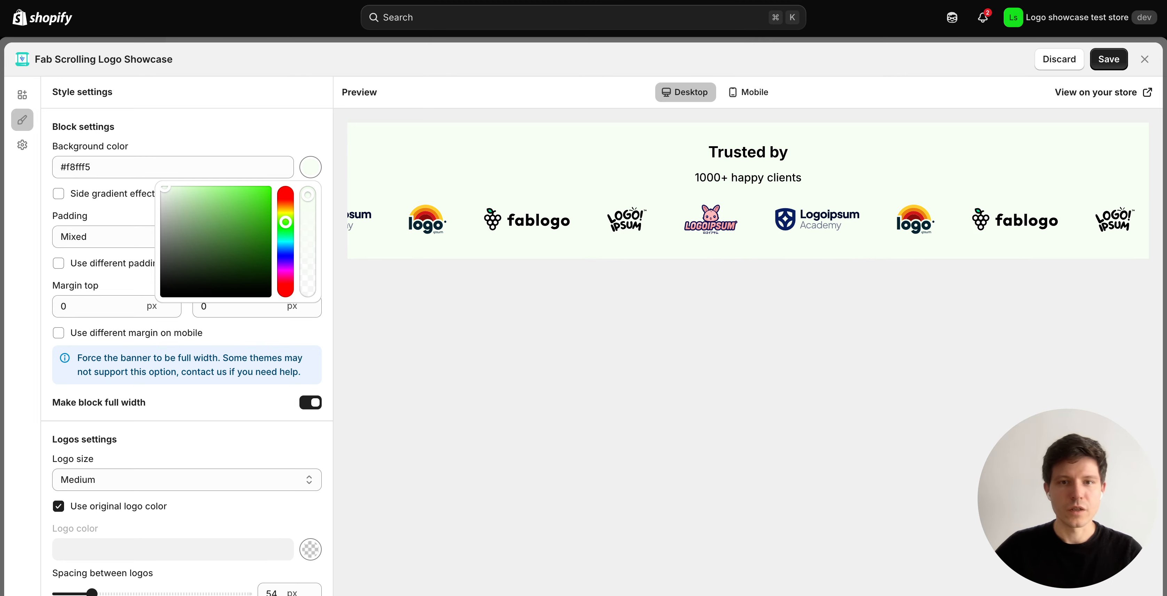
{"action": "left_click", "coordinate": [181, 131]}
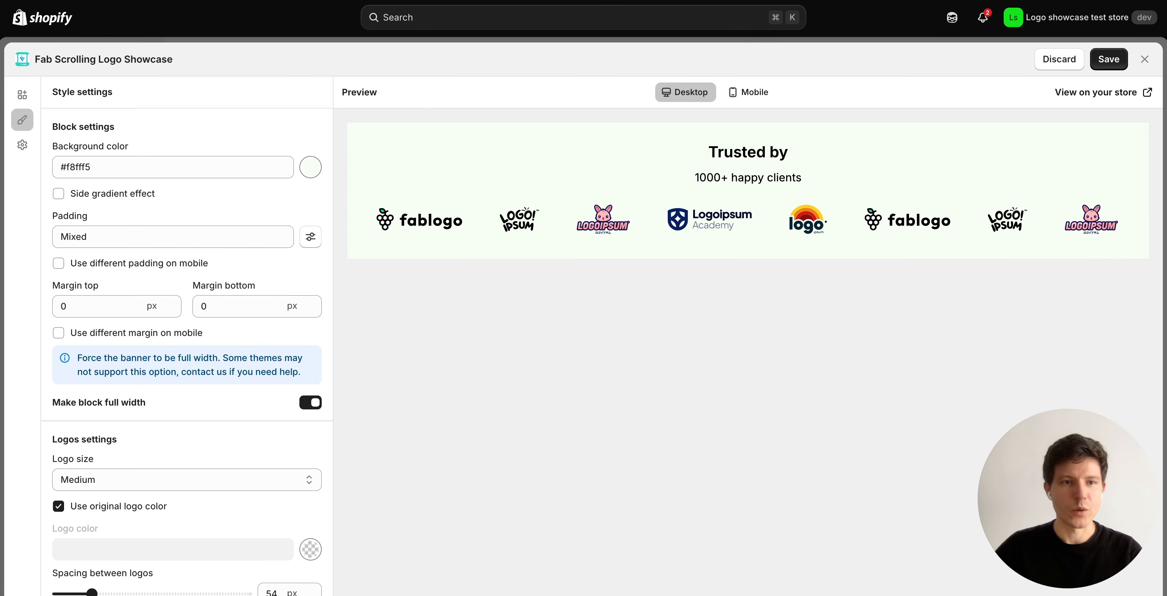
Set the banner's top and bottom padding to 40 px.
{"action": "left_click", "coordinate": [311, 236]}
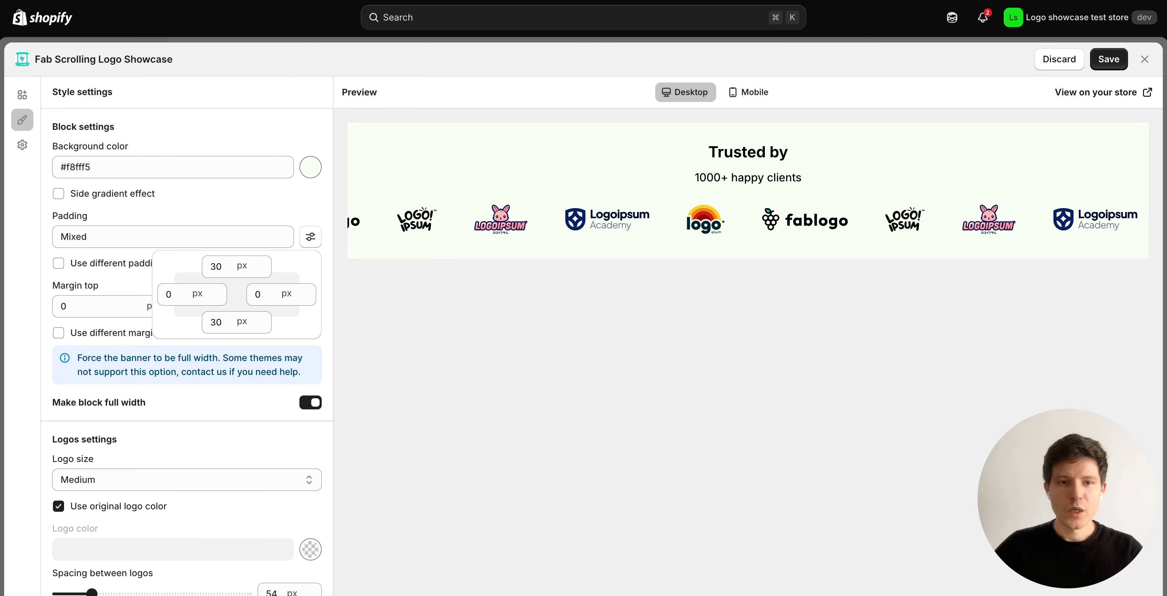
{"action": "left_click_drag", "start_coordinate": [210, 266], "coordinate": [216, 267]}
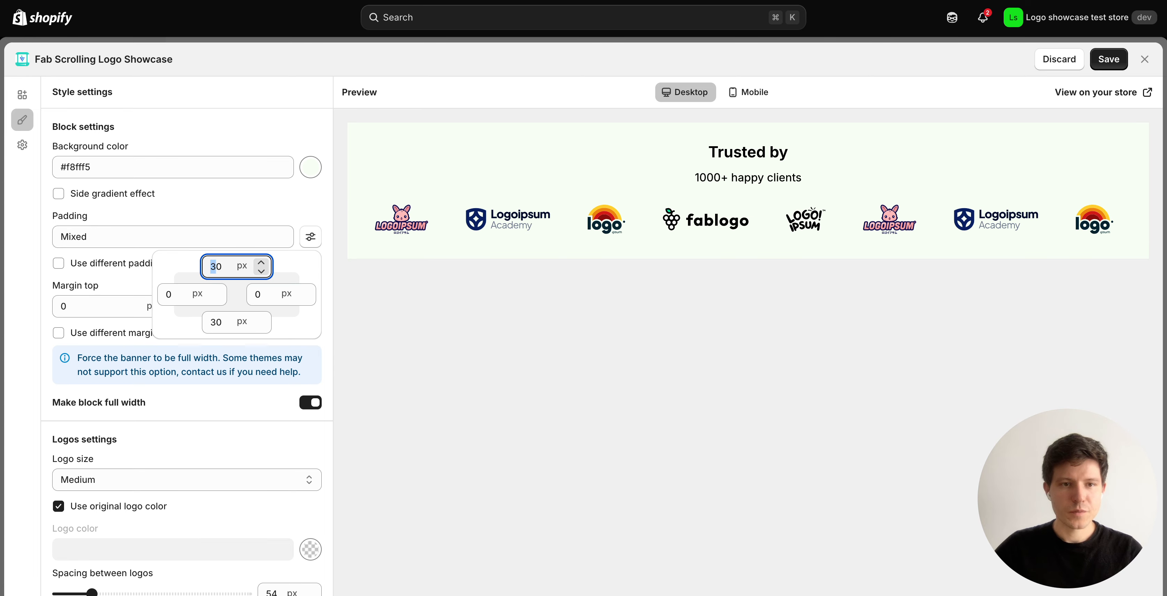
{"action": "type", "text": "4"}
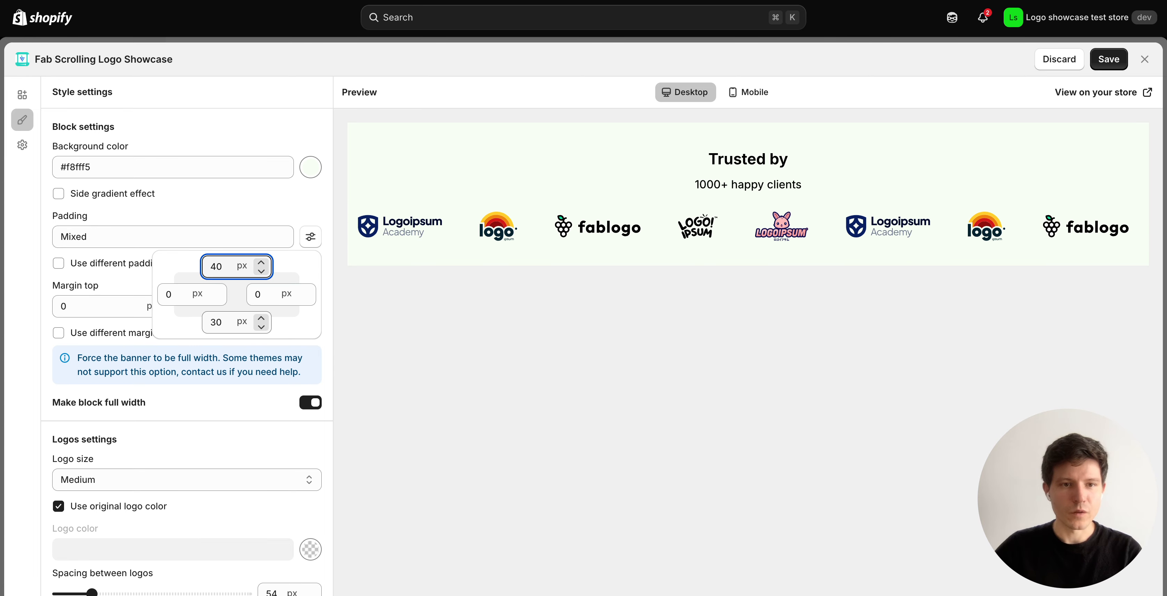
{"action": "left_click_drag", "start_coordinate": [210, 322], "coordinate": [217, 322]}
{"action": "type", "text": "4"}
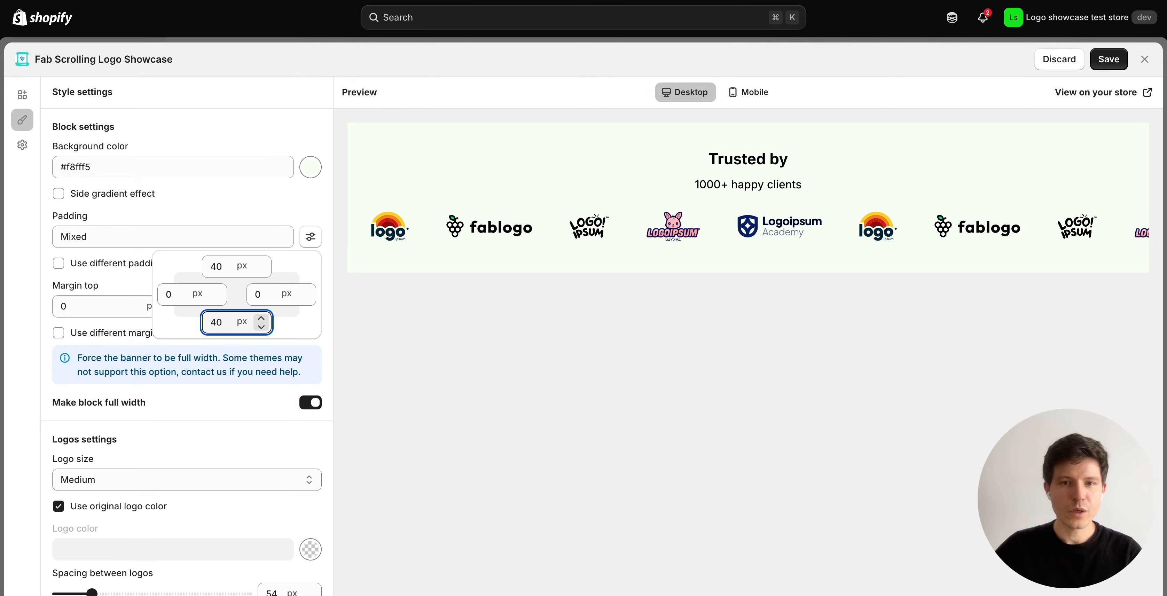
{"action": "key", "text": "Escape"}
Make the logos Large with 69 px spacing between them.
{"action": "scroll", "coordinate": [187, 353], "scroll_direction": "down", "scroll_amount": 4}
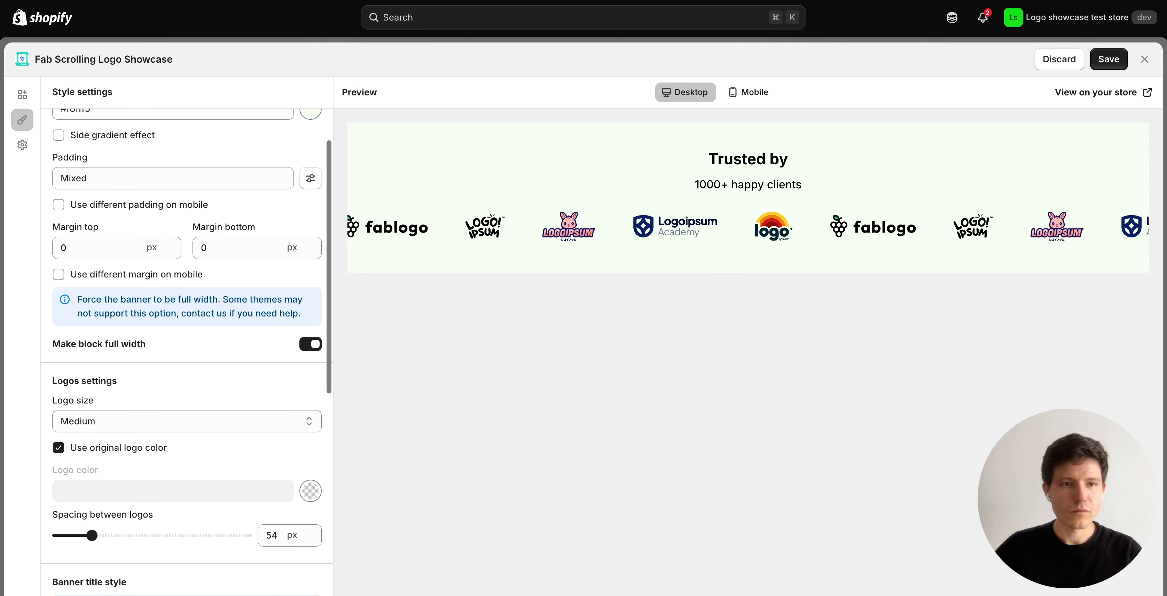
{"action": "left_click", "coordinate": [187, 320]}
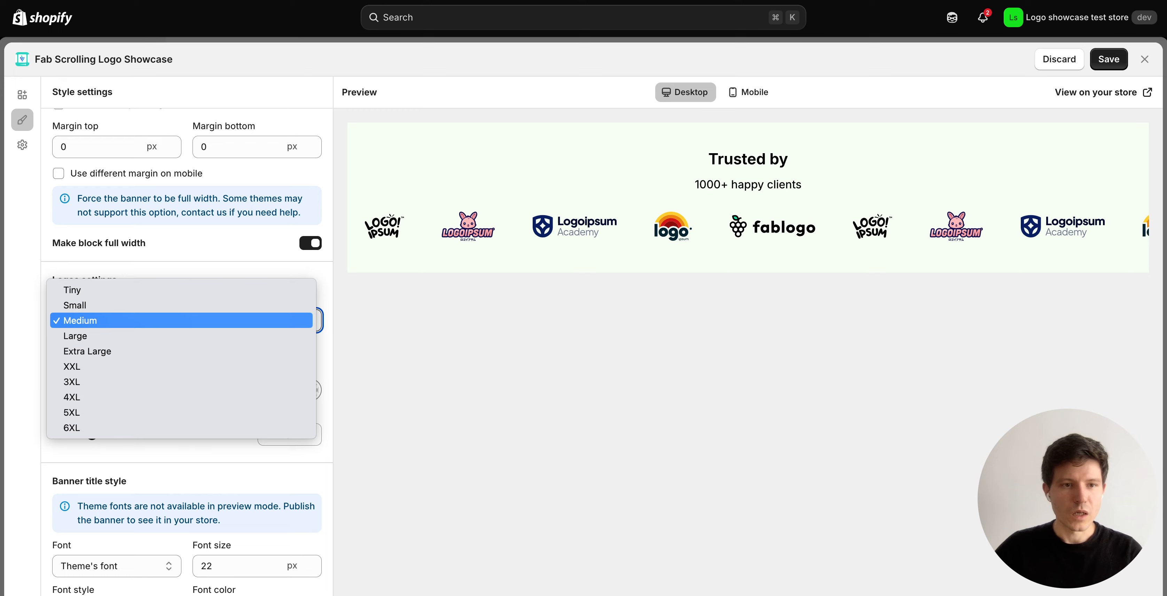
{"action": "key", "text": "Return"}
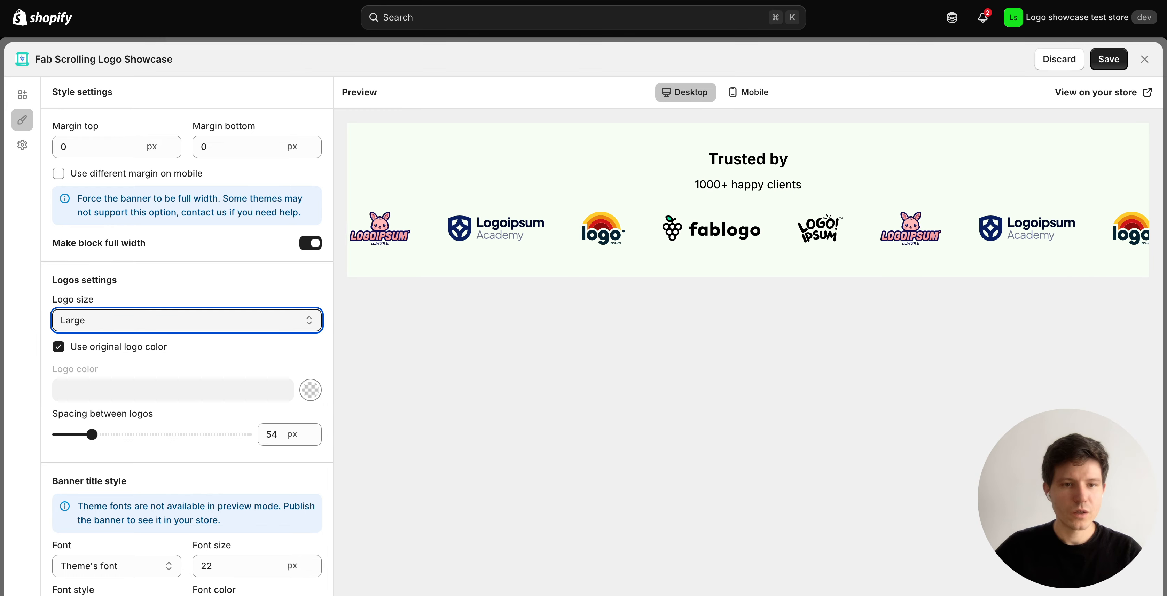
{"action": "scroll", "coordinate": [187, 352], "scroll_direction": "down", "scroll_amount": 3}
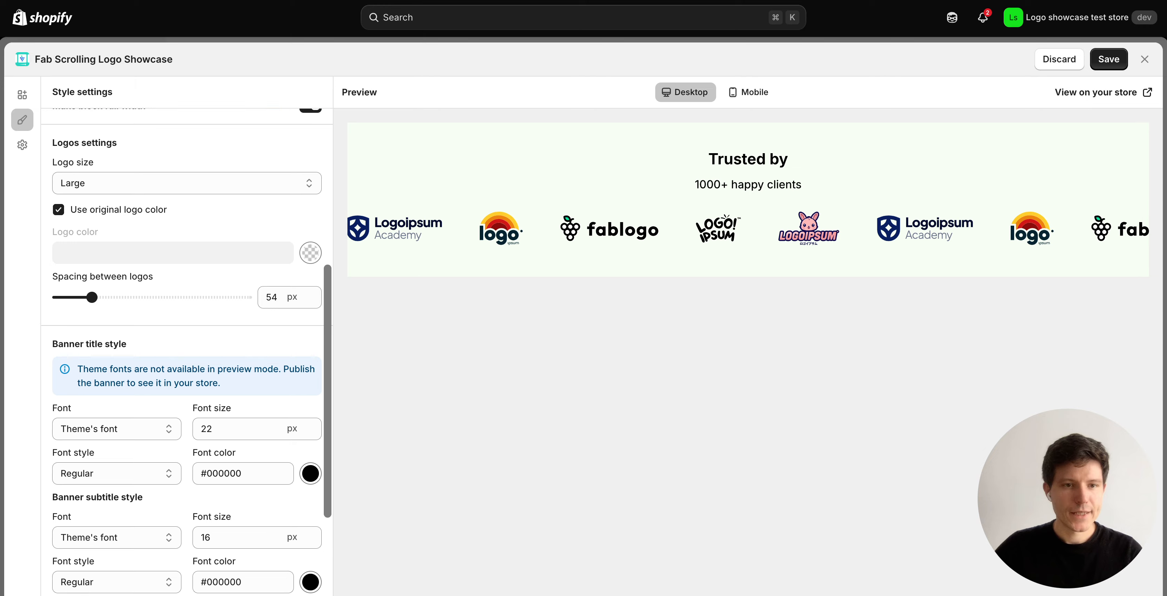
{"action": "left_click_drag", "start_coordinate": [92, 297], "coordinate": [101, 297]}
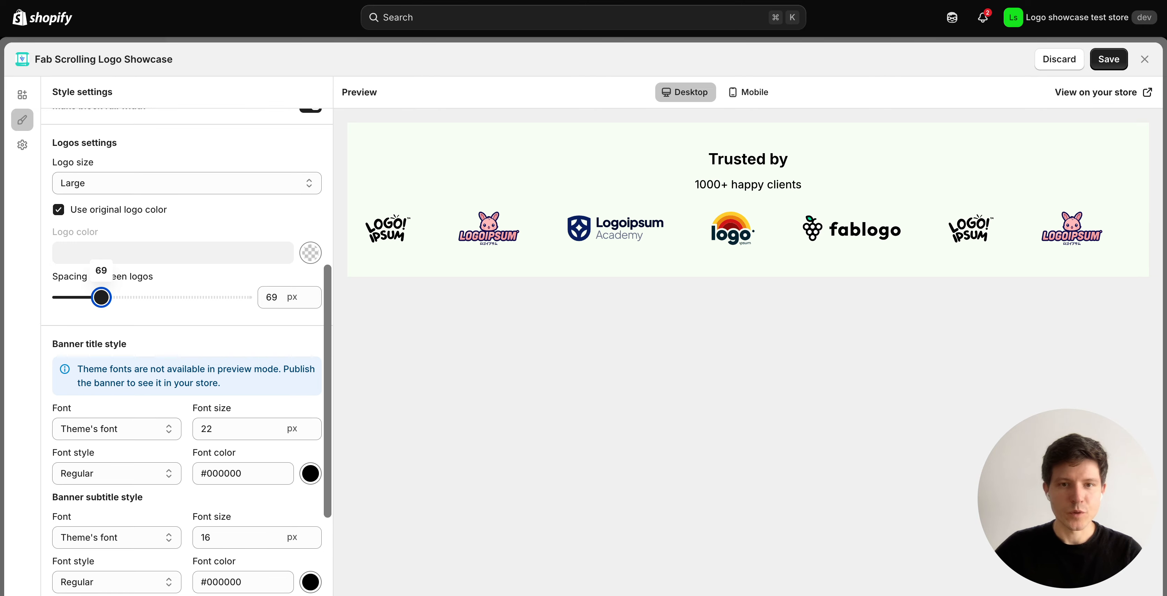
{"action": "scroll", "coordinate": [187, 352], "scroll_direction": "down", "scroll_amount": 3}
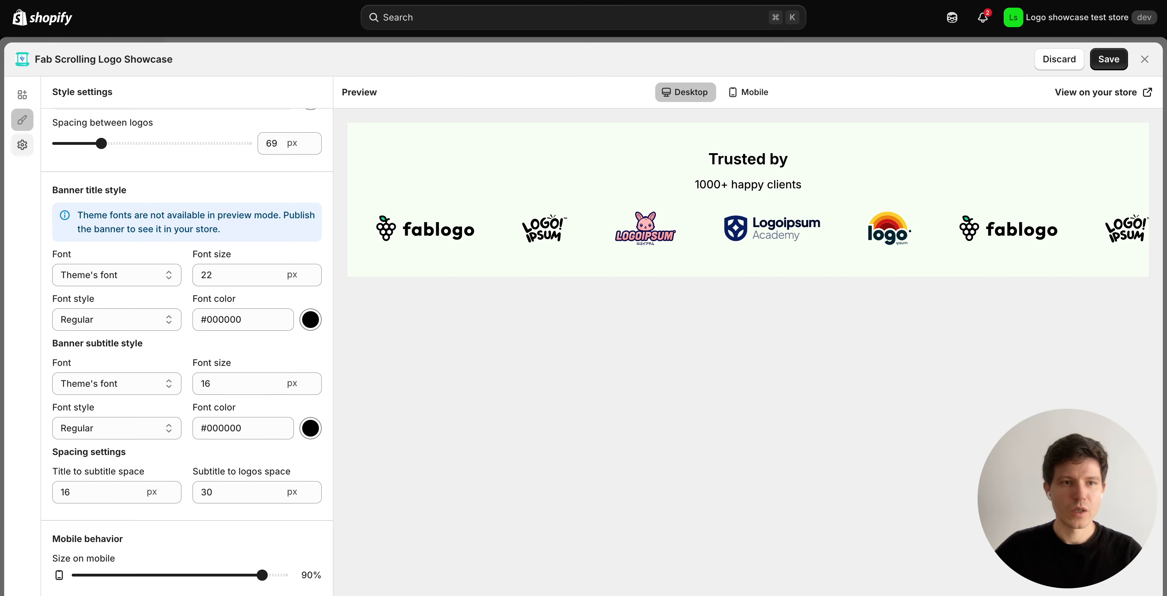
Copy the banner ID from the Placement settings and go to the Theme Editor.
{"action": "left_click", "coordinate": [21, 144]}
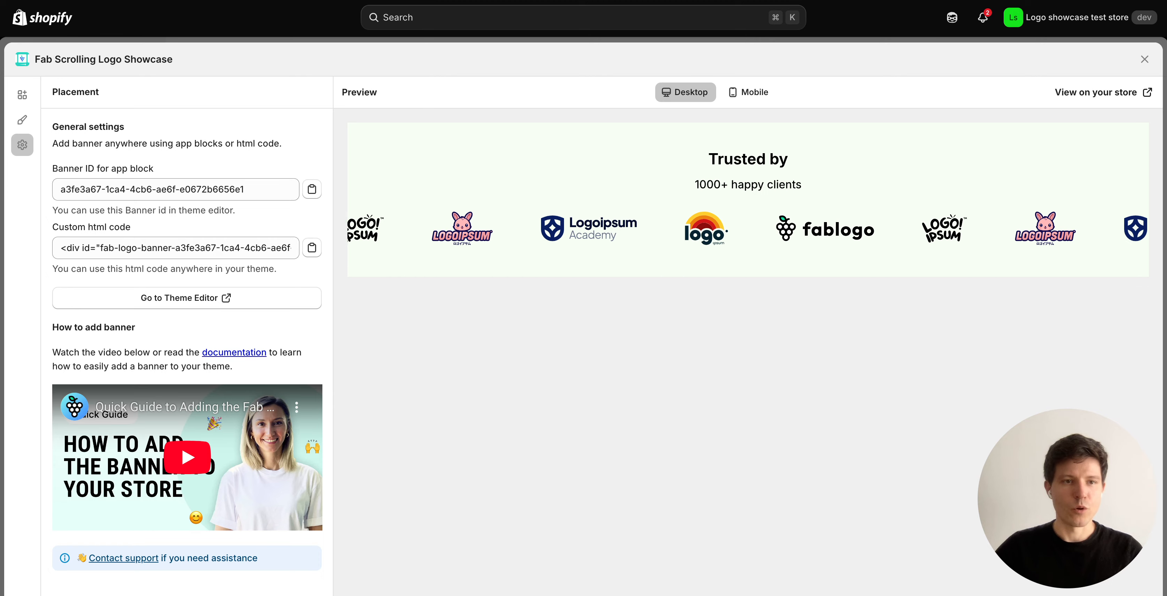
{"action": "left_click", "coordinate": [312, 189]}
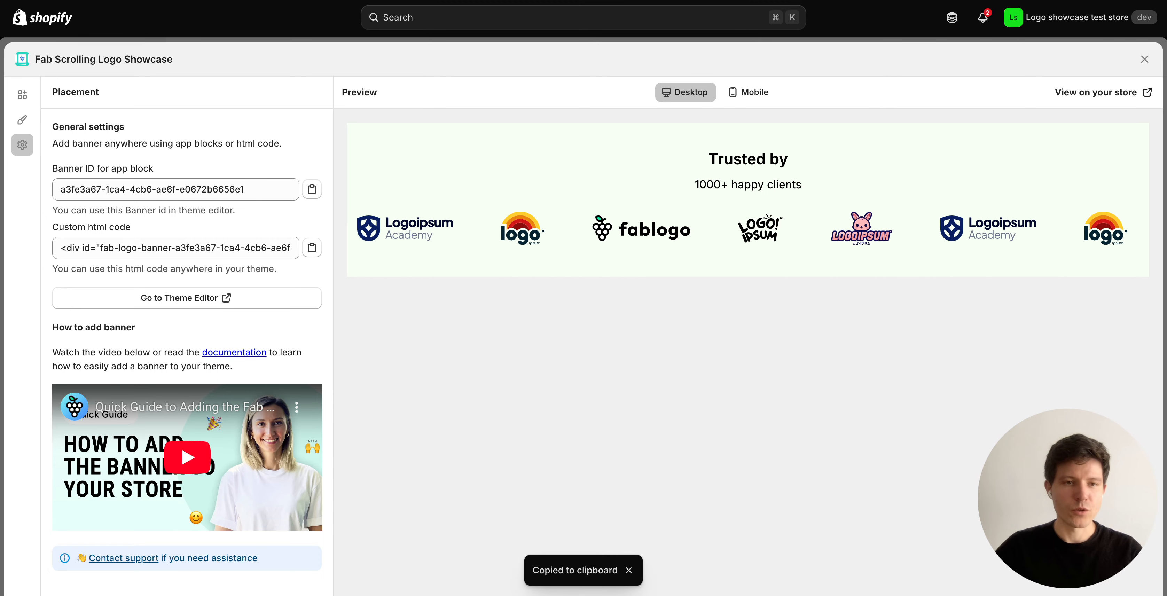
{"action": "left_click", "coordinate": [187, 298]}
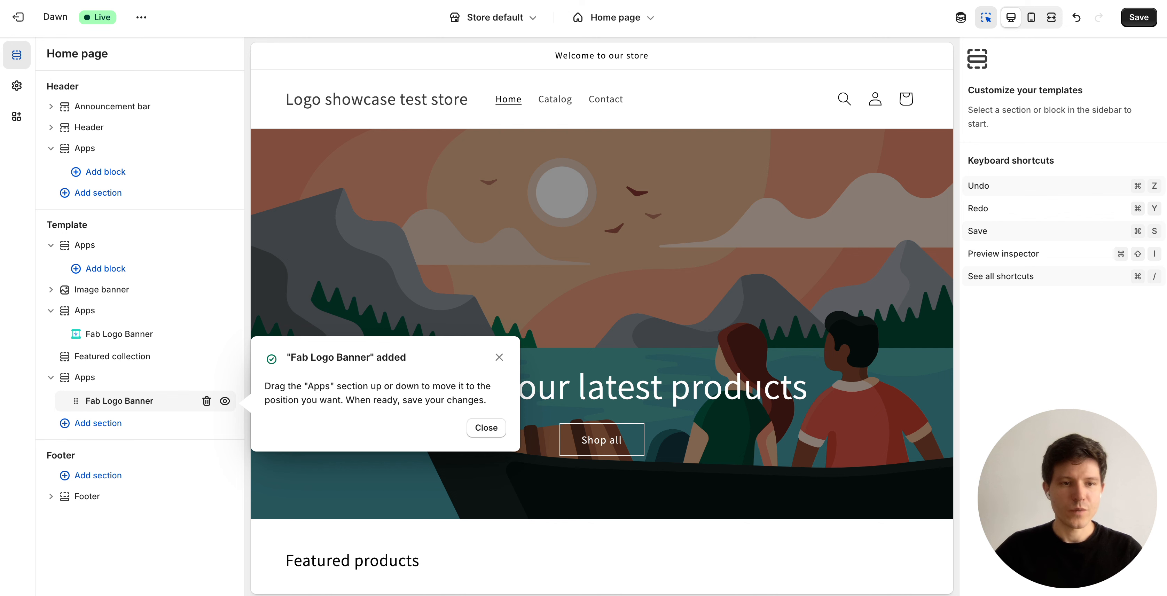
Paste the copied banner ID into the Fab Logo Banner block's Banner ID field.
{"action": "left_click", "coordinate": [500, 357]}
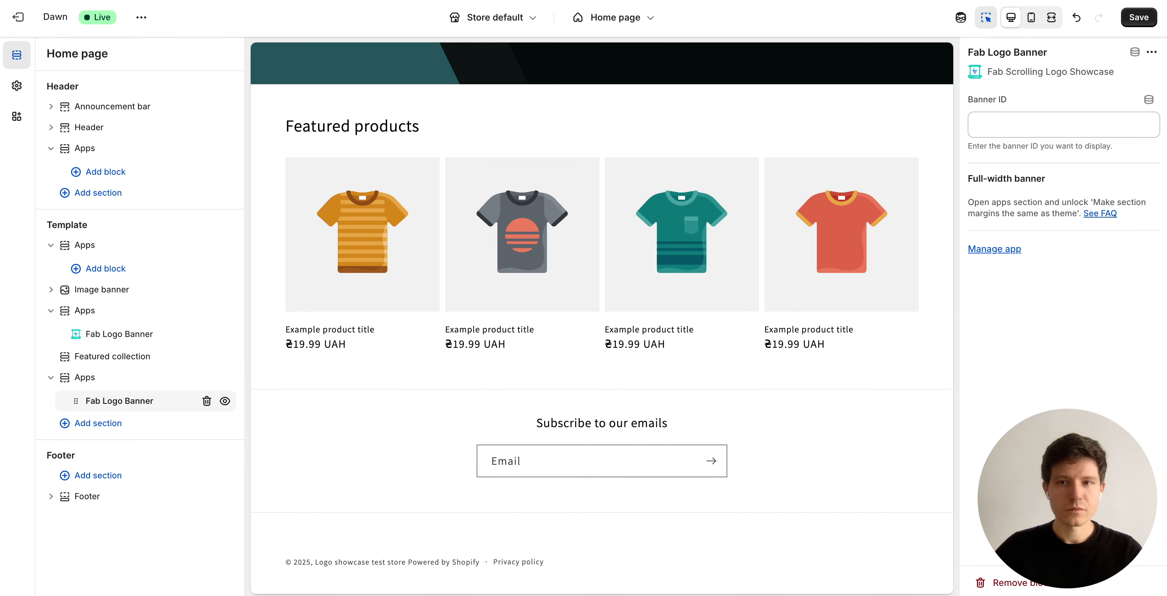
{"action": "left_click", "coordinate": [1063, 125]}
{"action": "key", "text": "super+v"}
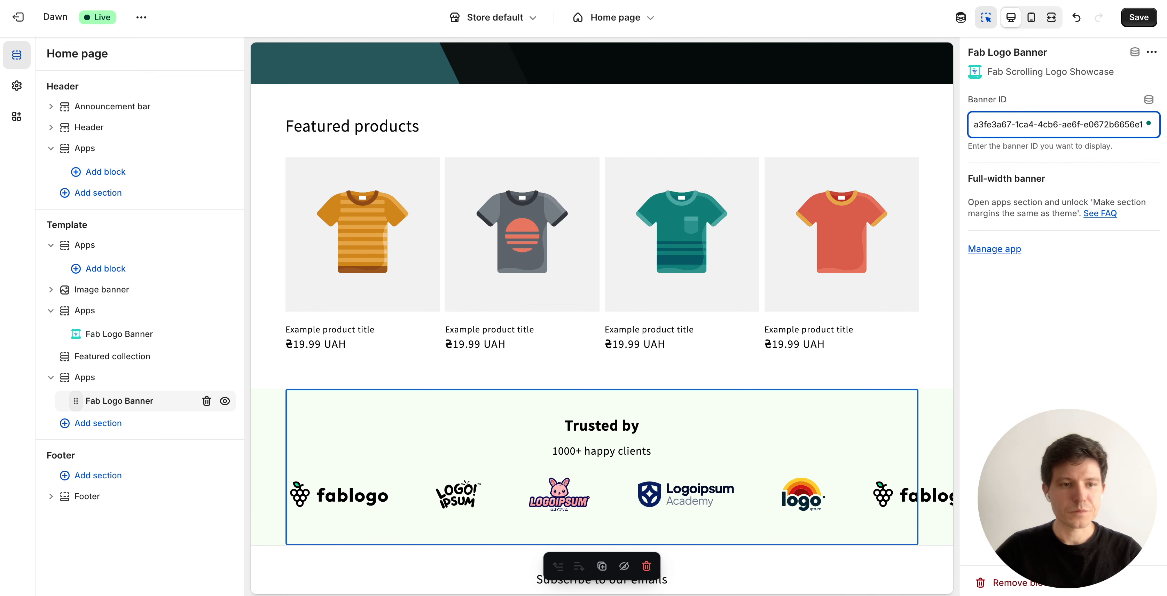
Move the Fab Logo Banner block under Image banner, above Featured products, and save the theme.
{"action": "left_click_drag", "start_coordinate": [75, 401], "coordinate": [91, 339]}
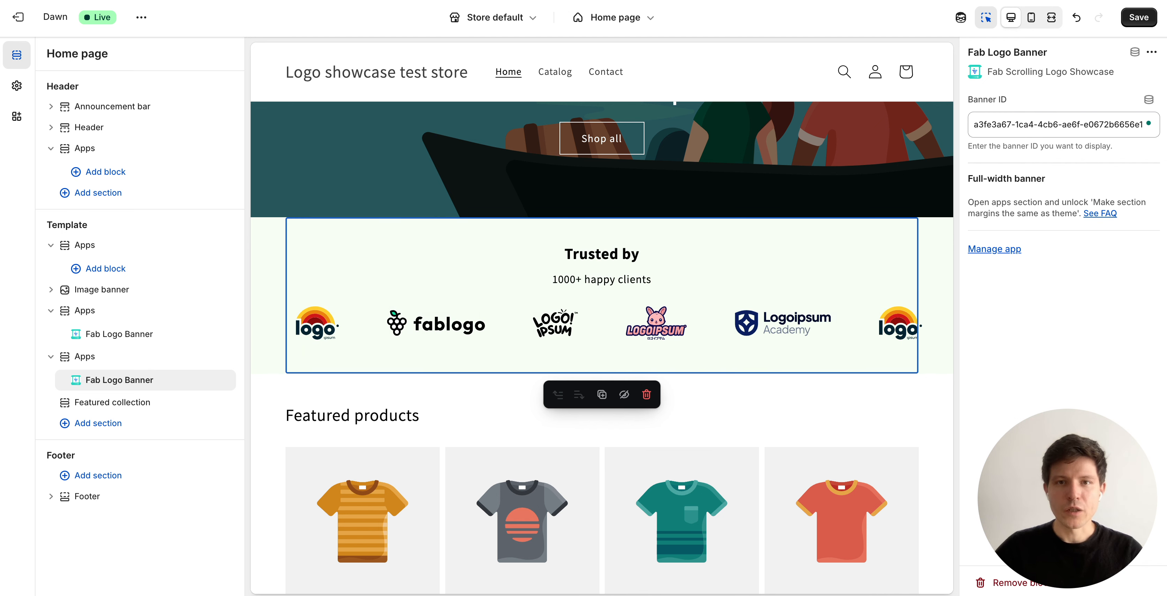
{"action": "left_click", "coordinate": [614, 17]}
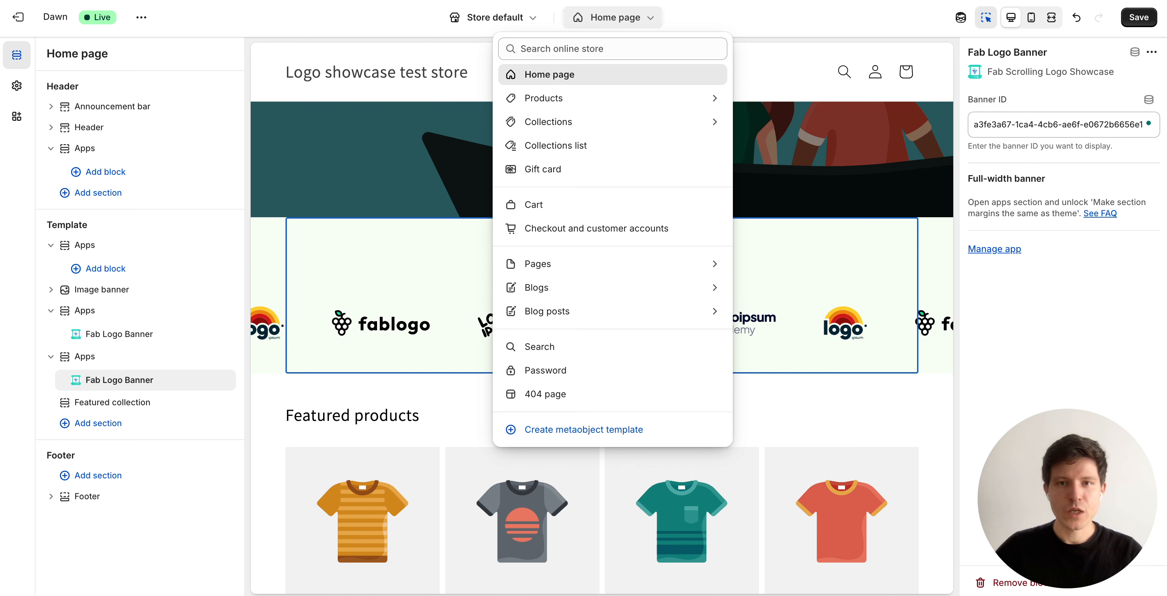
{"action": "left_click", "coordinate": [614, 17]}
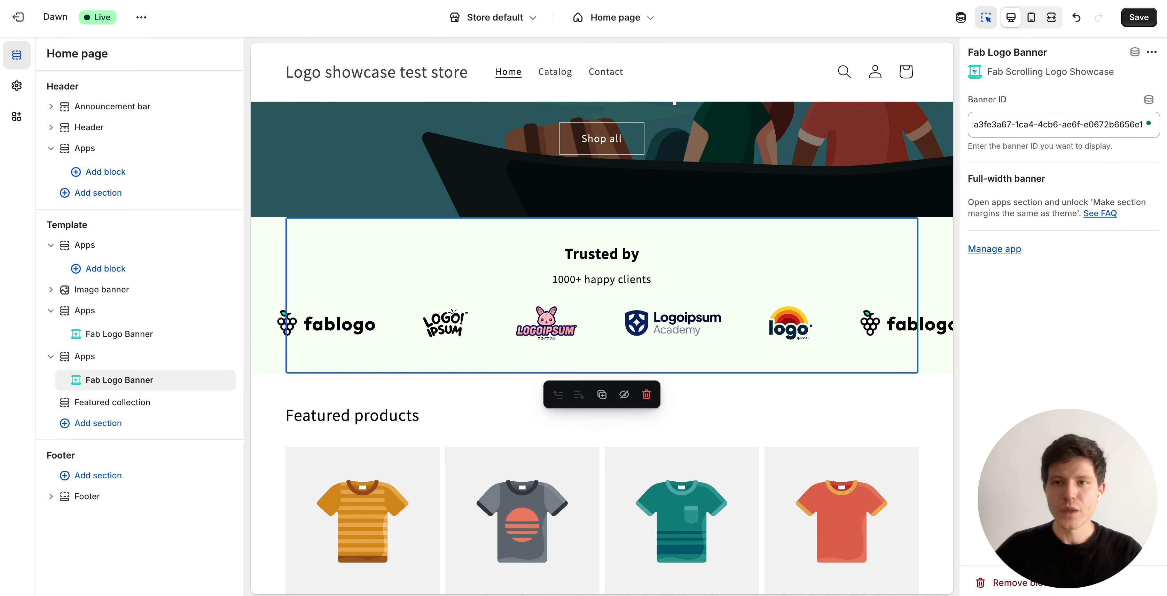
{"action": "left_click", "coordinate": [1138, 17]}
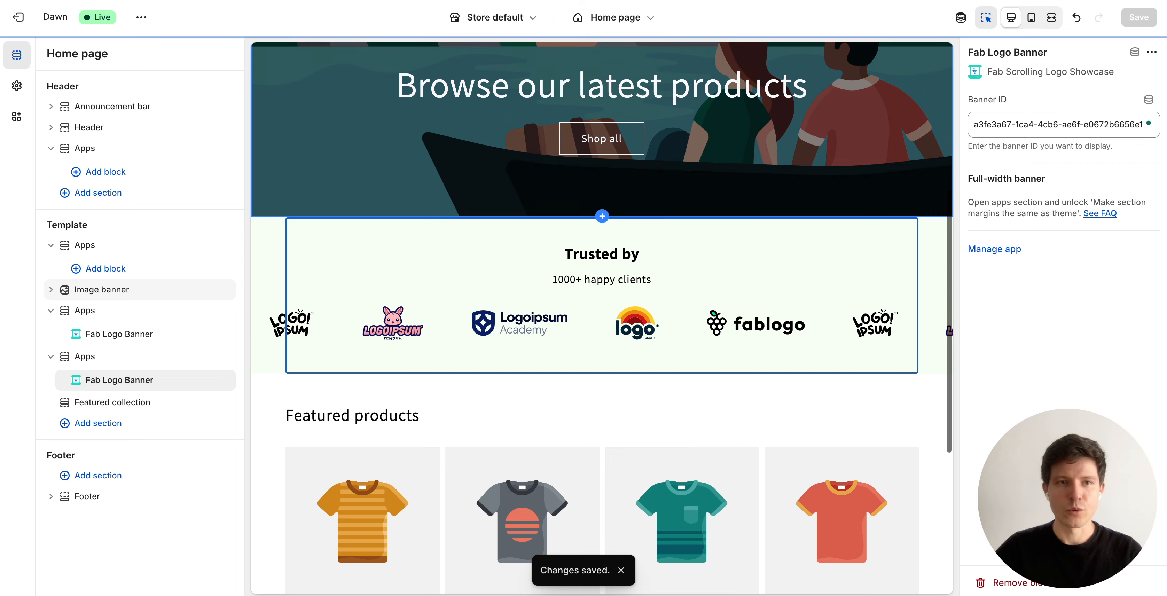
{"action": "left_click", "coordinate": [141, 17]}
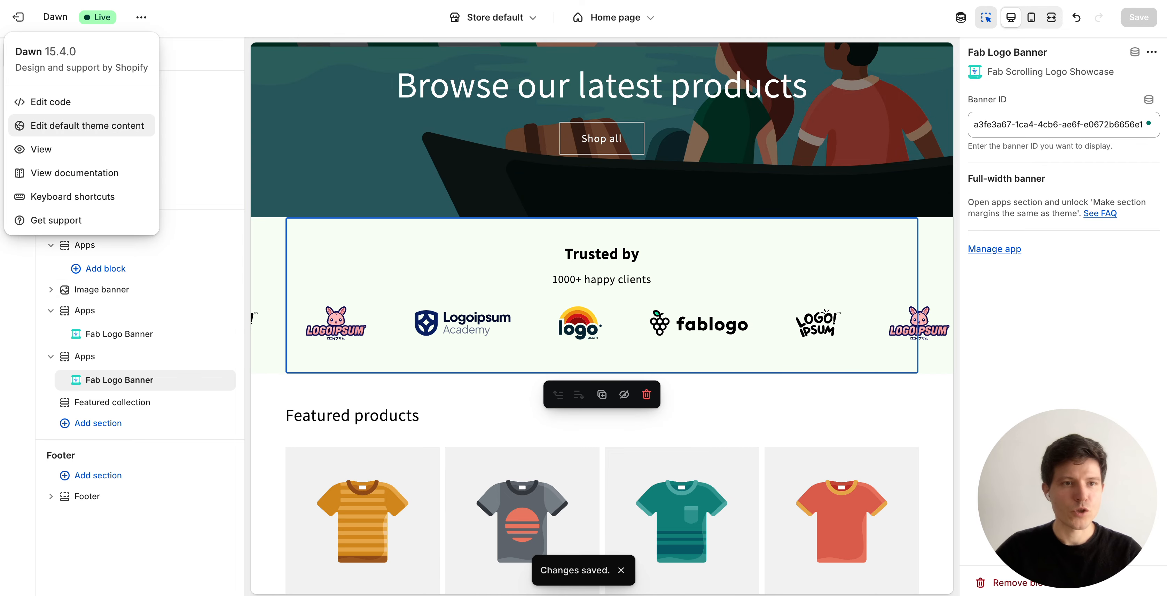
Check the live homepage for the light green Trusted by banner scrolling below the hero image.
{"action": "left_click", "coordinate": [73, 148]}
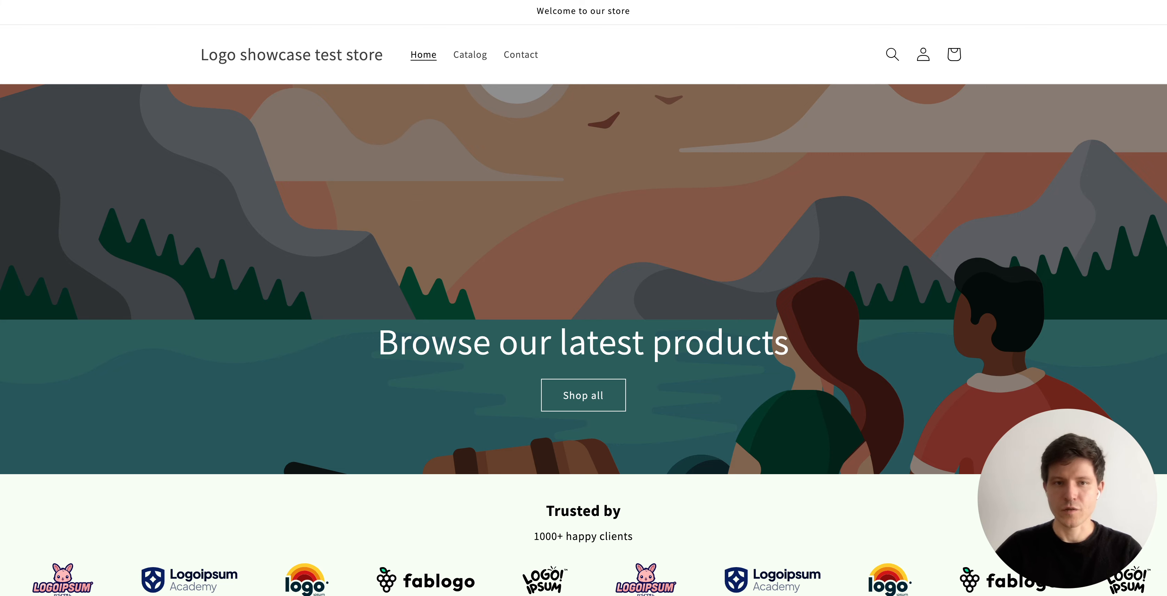
{"action": "scroll", "coordinate": [584, 298], "scroll_direction": "down", "scroll_amount": 5}
{"action": "scroll", "coordinate": [584, 298], "scroll_direction": "down", "scroll_amount": 4}
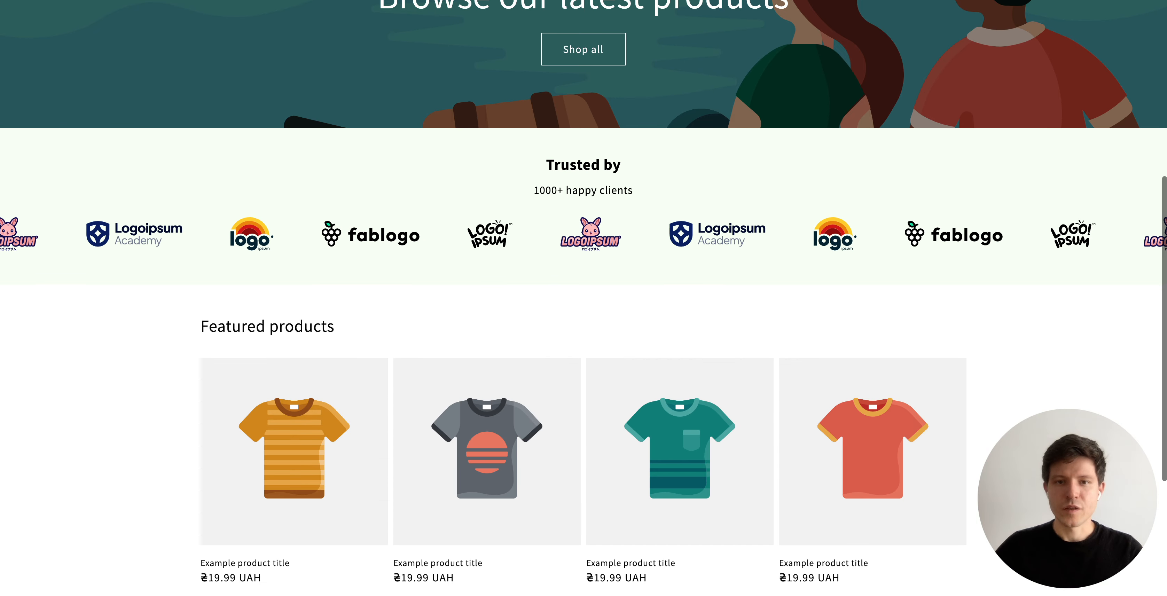
{"action": "scroll", "coordinate": [583, 298], "scroll_direction": "down", "scroll_amount": 5}
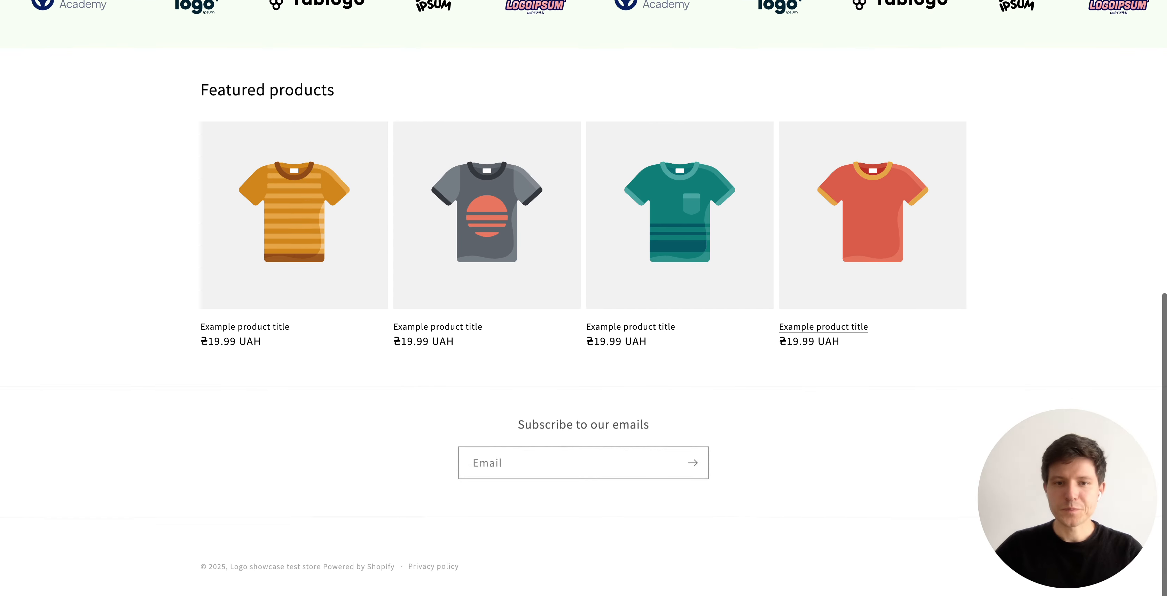
{"action": "scroll", "coordinate": [583, 298], "scroll_direction": "up", "scroll_amount": 6}
{"action": "scroll", "coordinate": [584, 298], "scroll_direction": "up", "scroll_amount": 3}
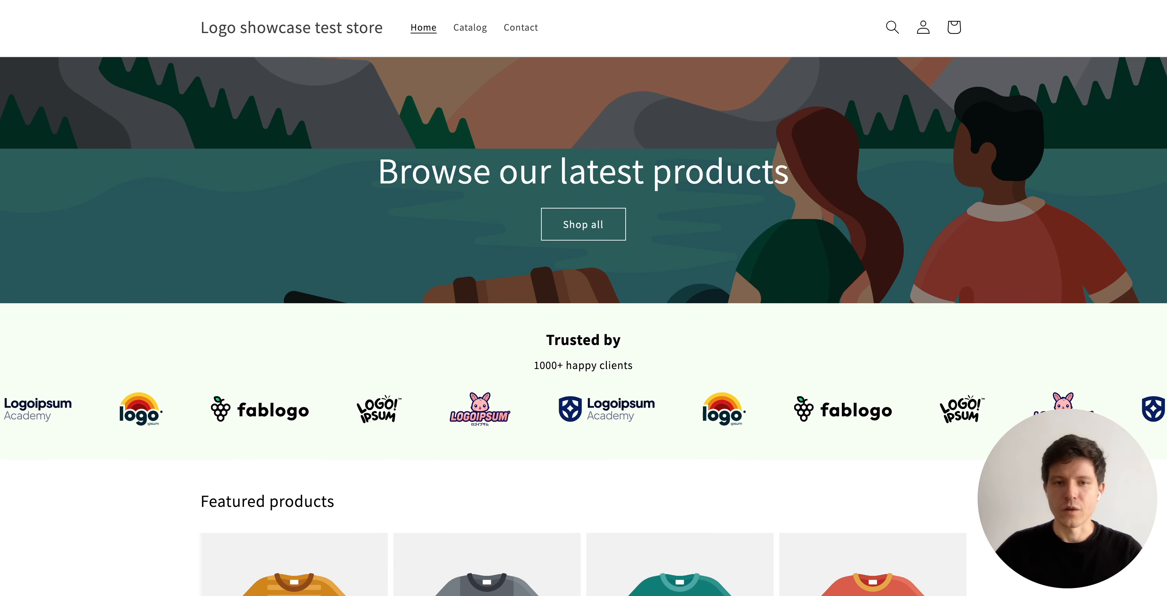